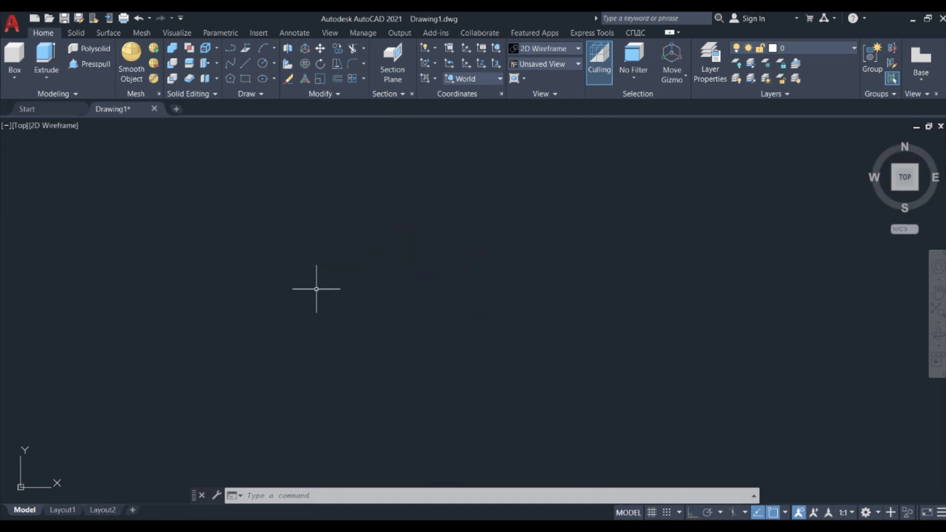
Step: Switch to SE Isometric view, turn on Ortho, and enable the Perpendicular object snap
{"action": "left_click", "coordinate": [26, 126]}
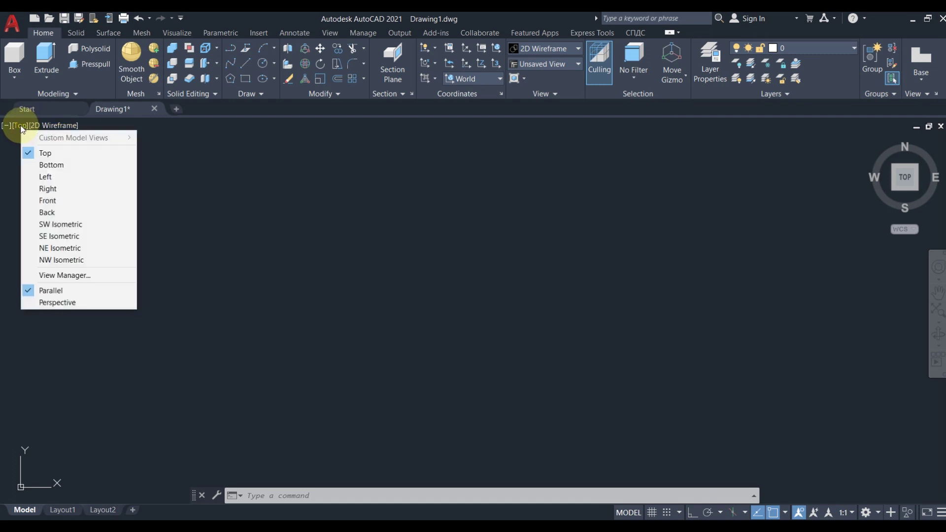
{"action": "left_click", "coordinate": [53, 237]}
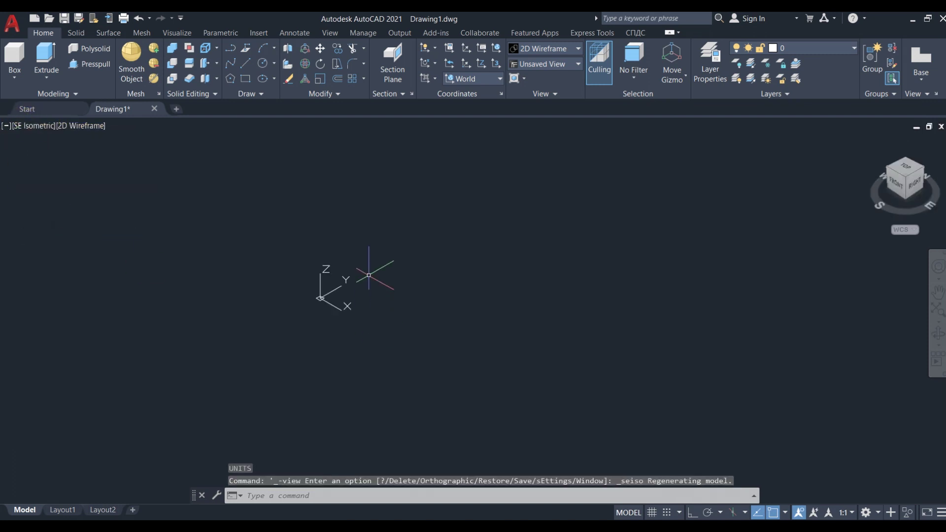
{"action": "left_click", "coordinate": [692, 512]}
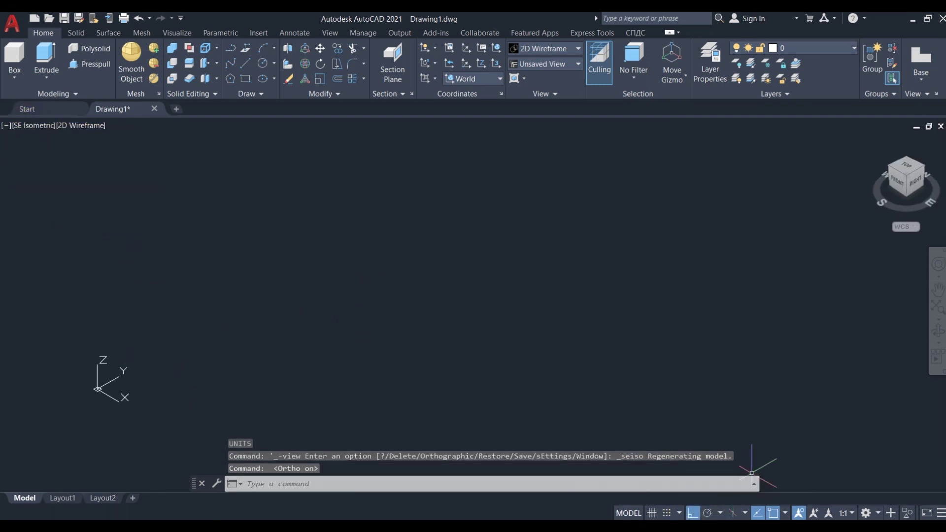
{"action": "left_click", "coordinate": [786, 512]}
{"action": "left_click", "coordinate": [793, 496]}
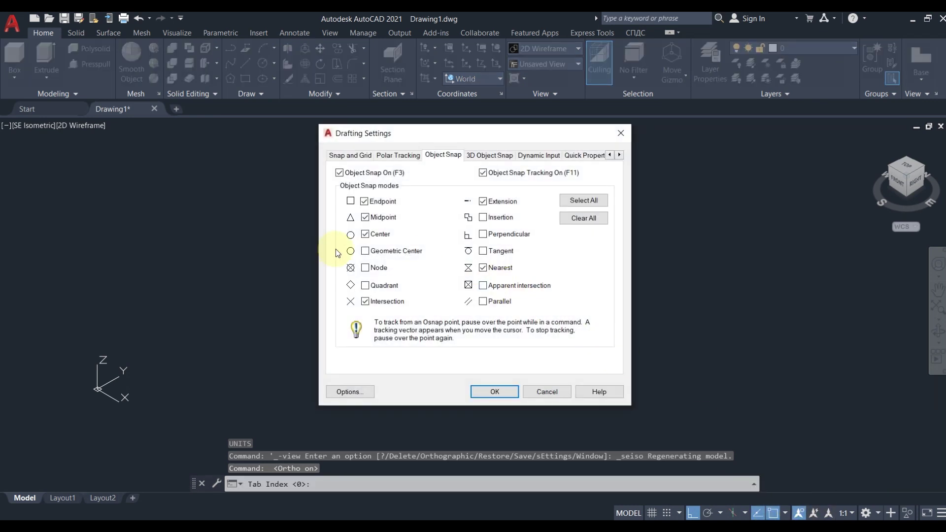
{"action": "left_click", "coordinate": [484, 236]}
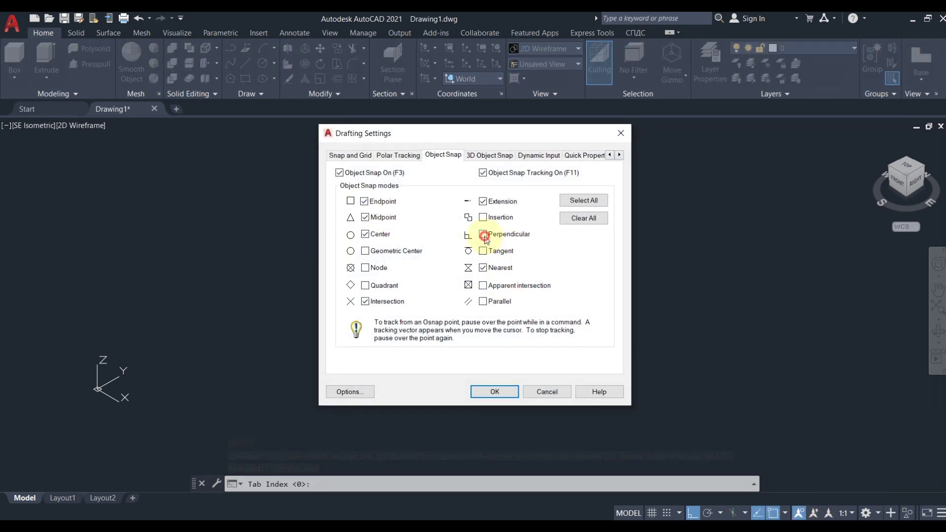
{"action": "left_click", "coordinate": [494, 392]}
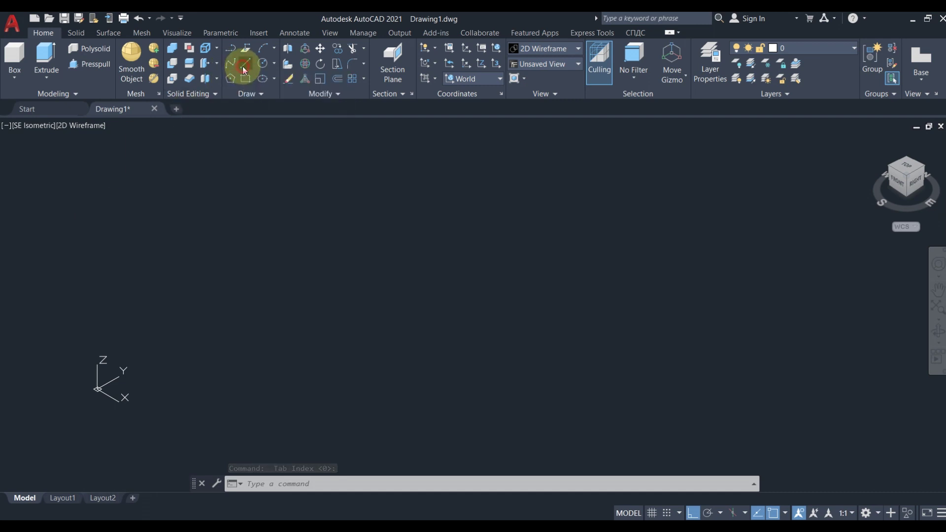
Step: Draw the connected frame profile lines of 1'8, 1'6, 1'8 and 1'4
{"action": "left_click", "coordinate": [230, 66]}
{"action": "left_click", "coordinate": [231, 342]}
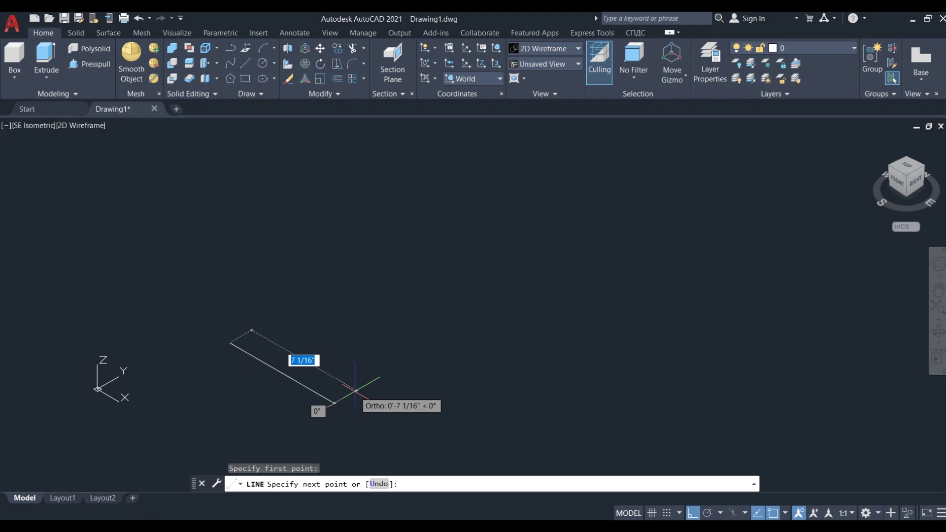
{"action": "type", "text": "1"}
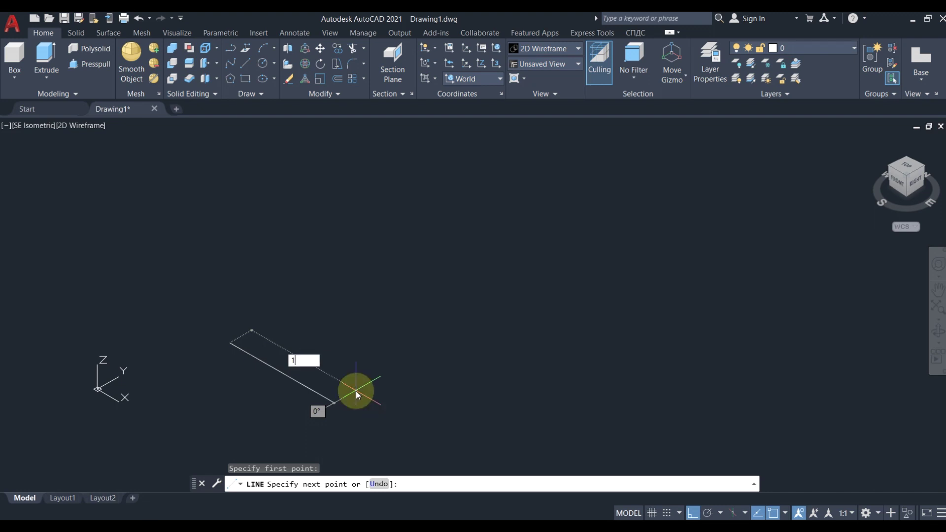
{"action": "type", "text": "'8"}
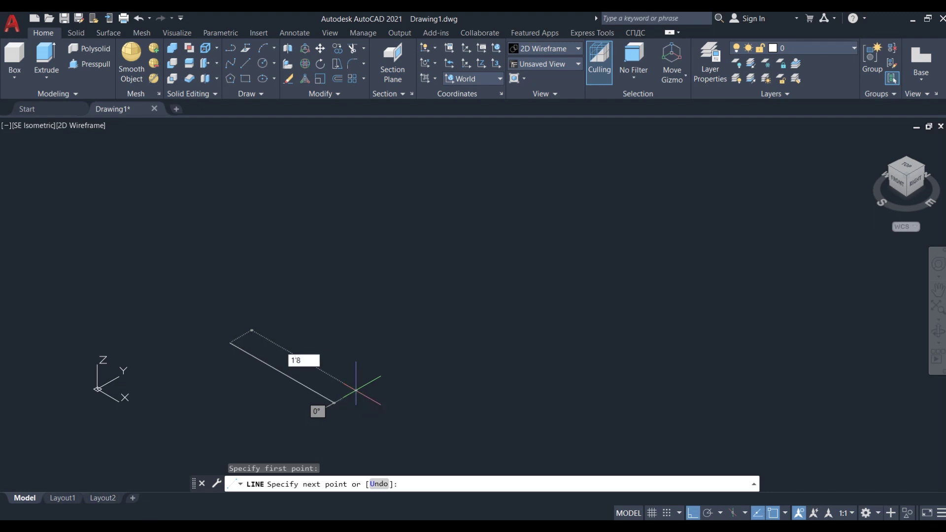
{"action": "key", "text": "Return"}
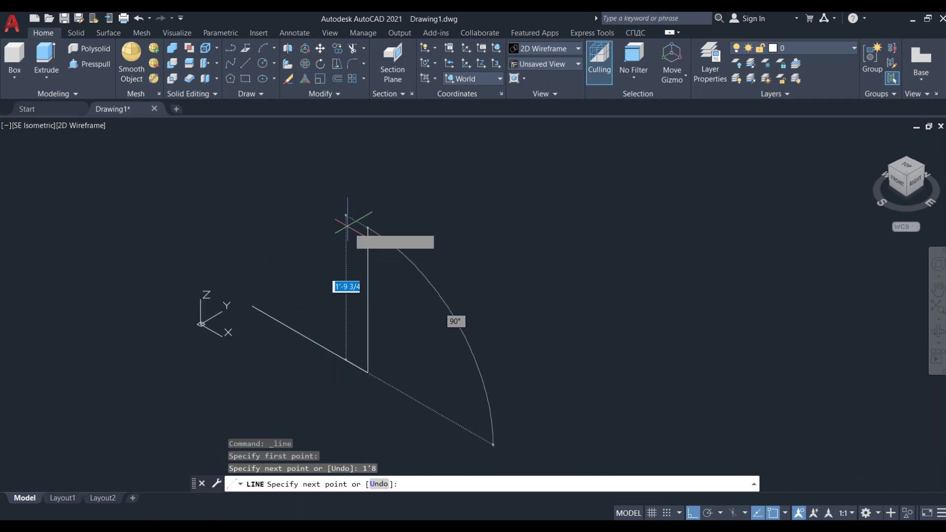
{"action": "type", "text": "1"}
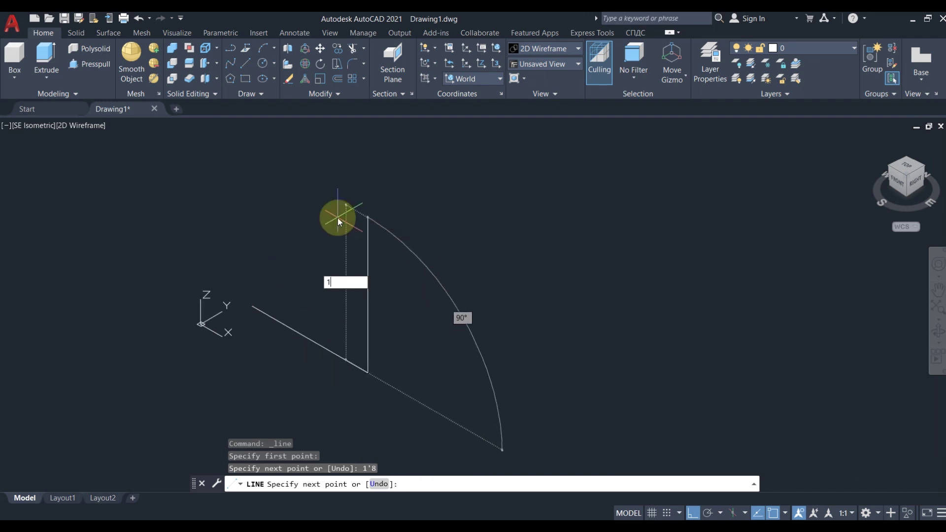
{"action": "type", "text": "'6"}
{"action": "key", "text": "Return"}
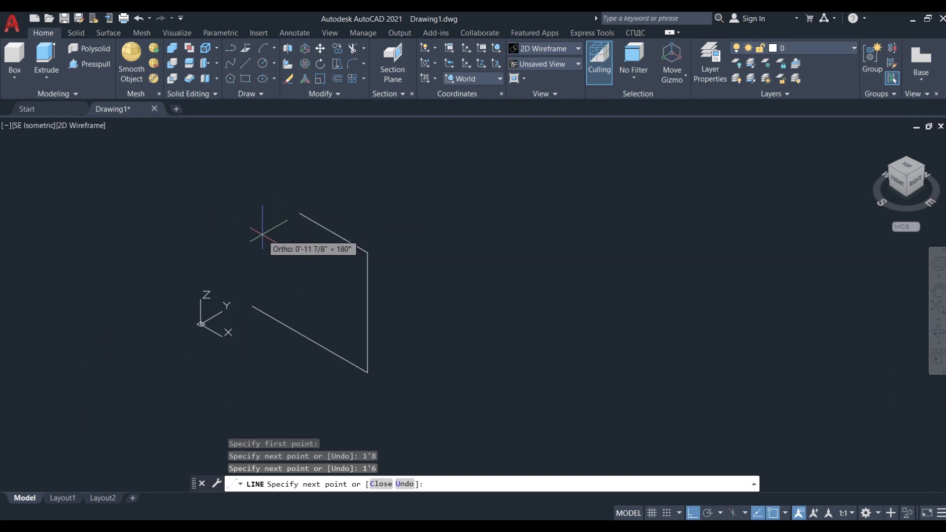
{"action": "type", "text": "1'8"}
{"action": "key", "text": "Return"}
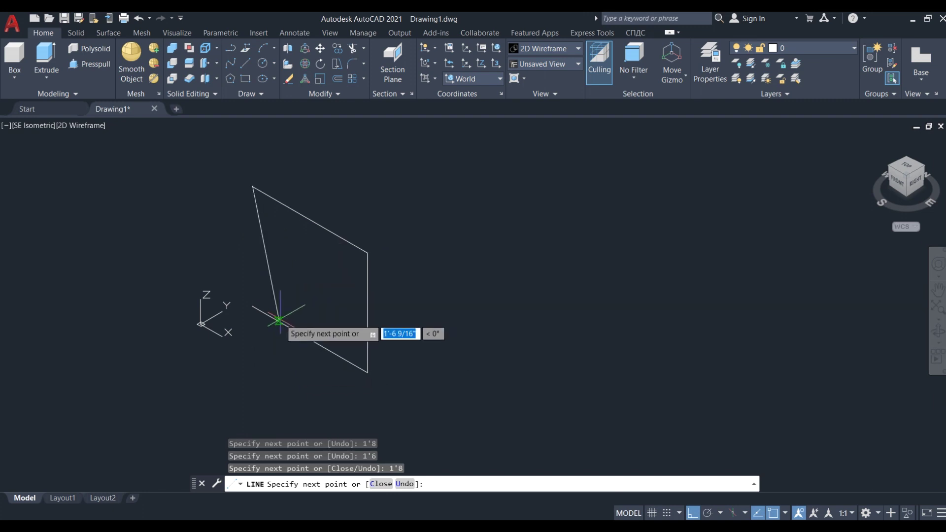
{"action": "type", "text": "1"}
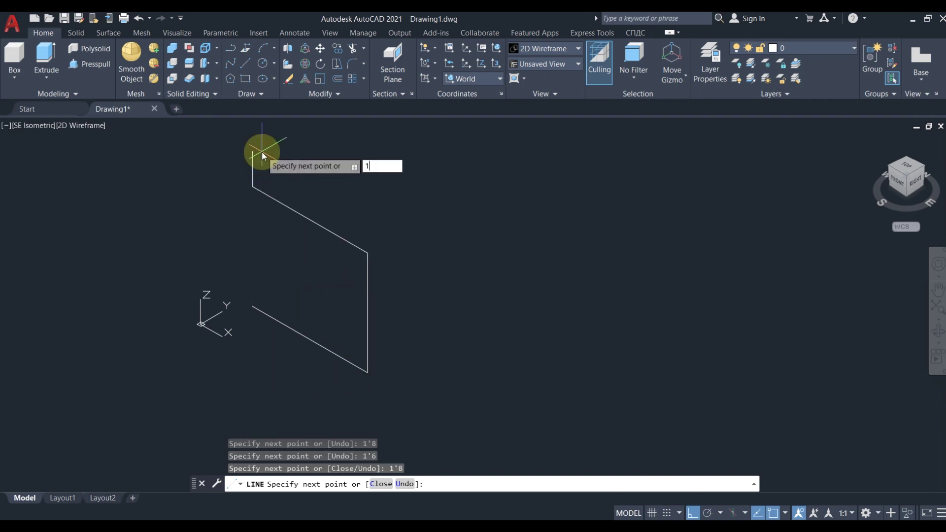
{"action": "type", "text": "'4"}
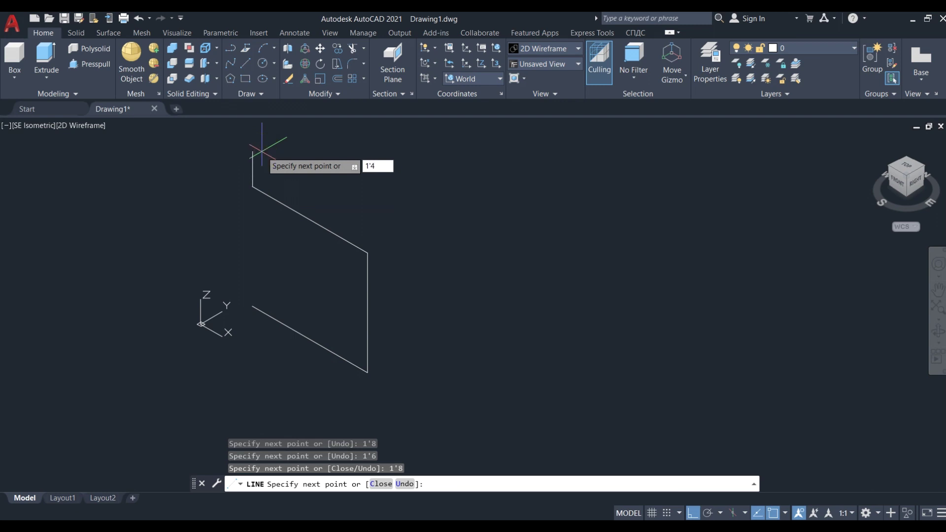
{"action": "key", "text": "Return"}
{"action": "key", "text": "Return"}
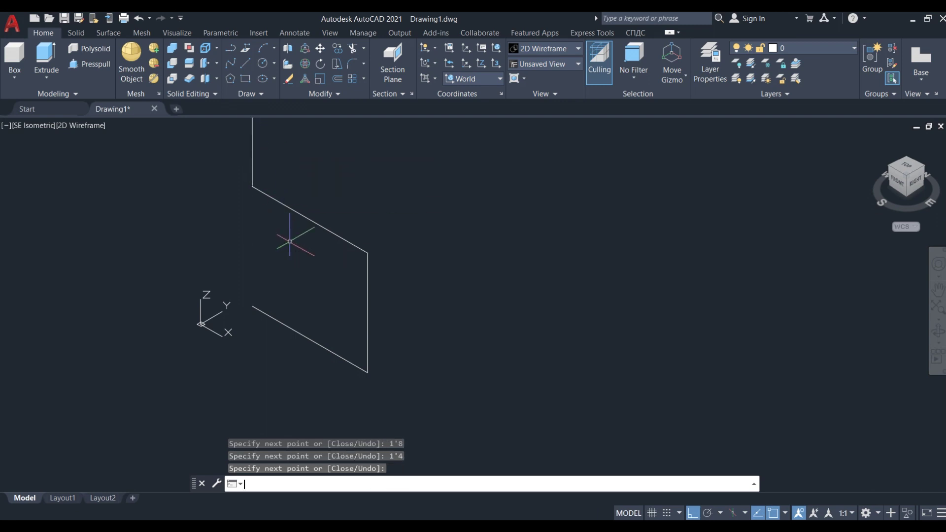
{"action": "scroll", "coordinate": [311, 275], "scroll_direction": "down", "scroll_amount": 1}
{"action": "scroll", "coordinate": [373, 317], "scroll_direction": "down", "scroll_amount": 1}
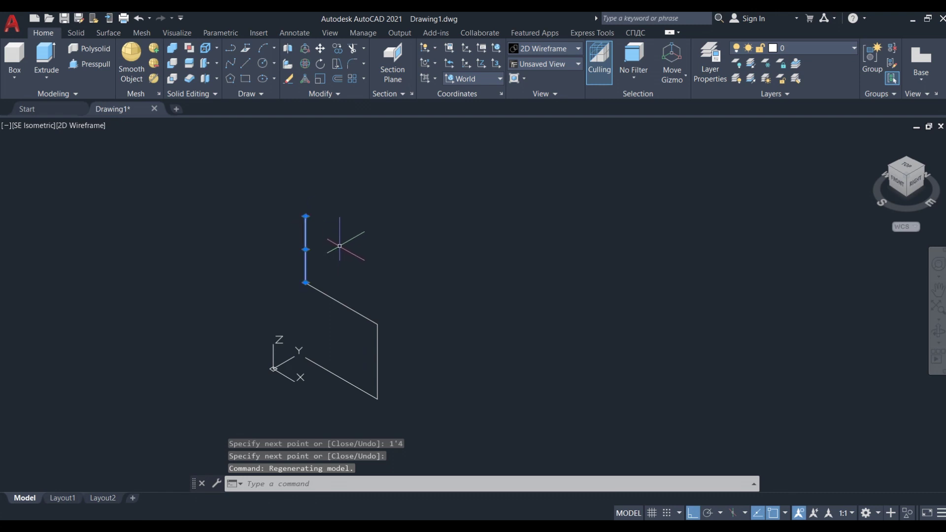
Step: Grip-stretch the top upright line so it tilts backward
{"action": "left_click", "coordinate": [305, 216]}
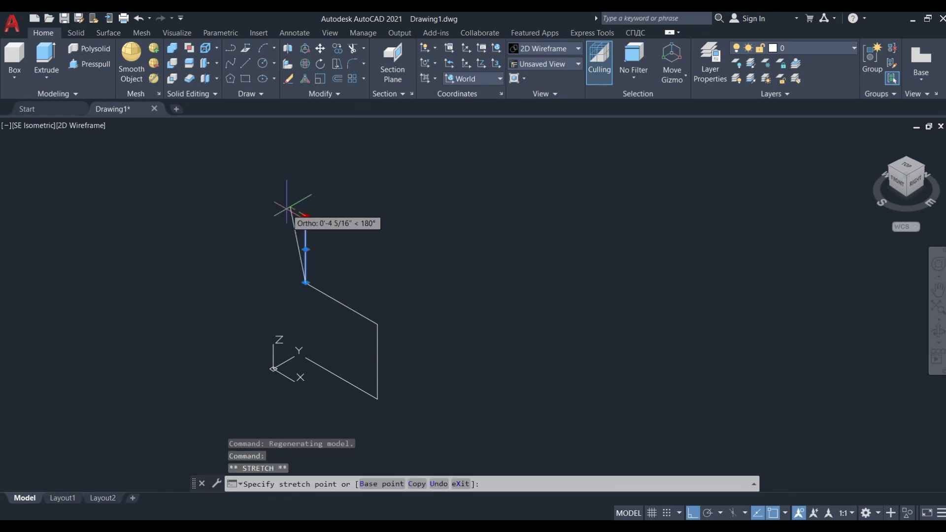
{"action": "left_click", "coordinate": [294, 205]}
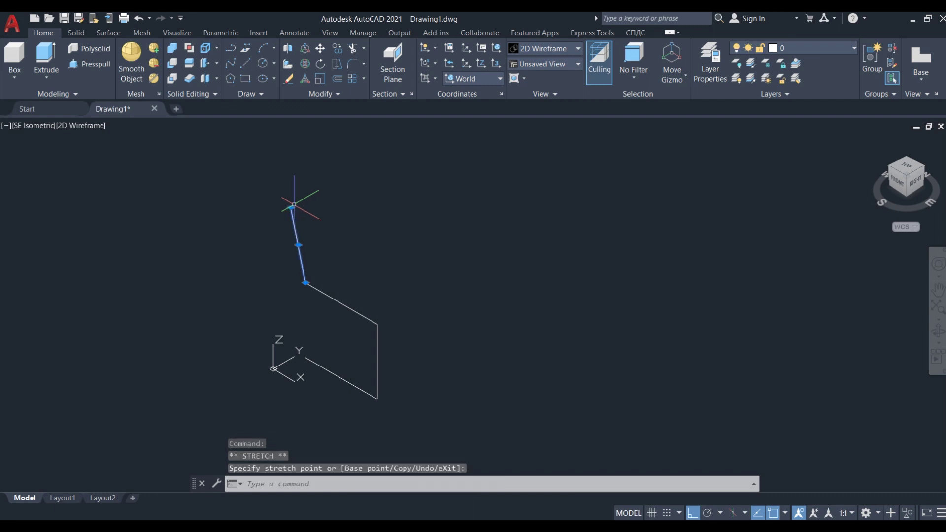
{"action": "key", "text": "Escape"}
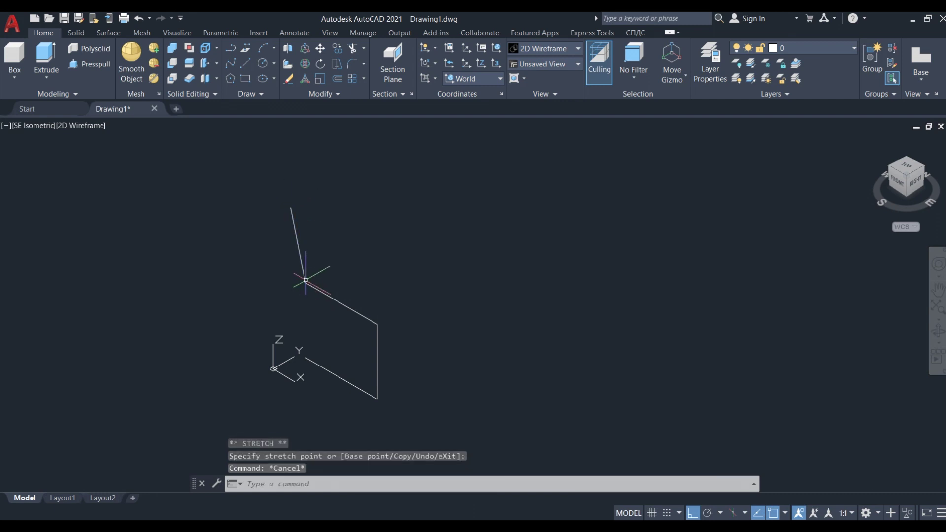
{"action": "scroll", "coordinate": [305, 280], "scroll_direction": "up", "scroll_amount": 2}
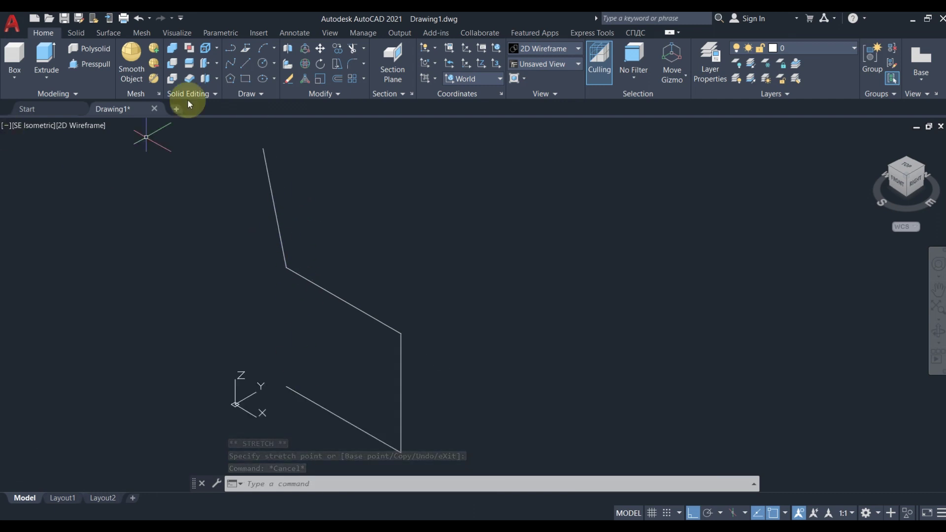
Step: Draw a 1'8 base crosspiece from the frame's bottom end
{"action": "left_click", "coordinate": [231, 63]}
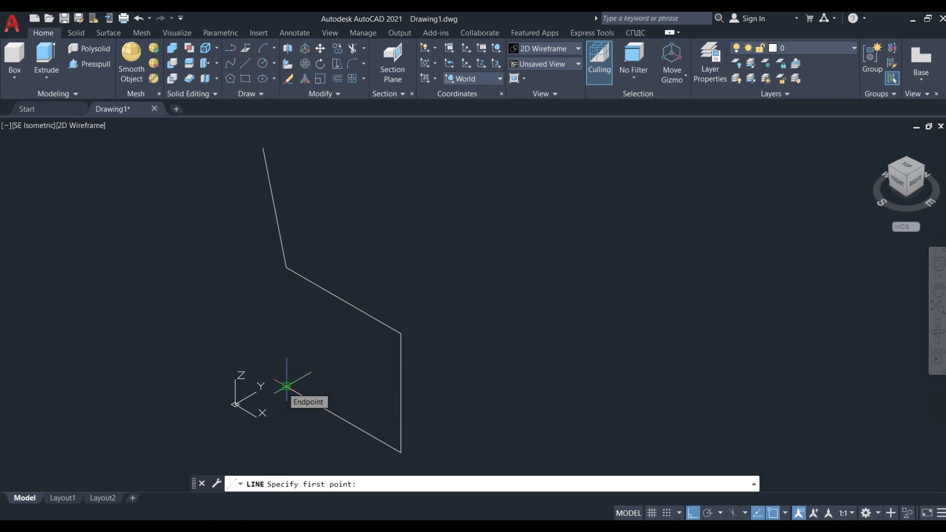
{"action": "left_click", "coordinate": [286, 385]}
{"action": "type", "text": "1"}
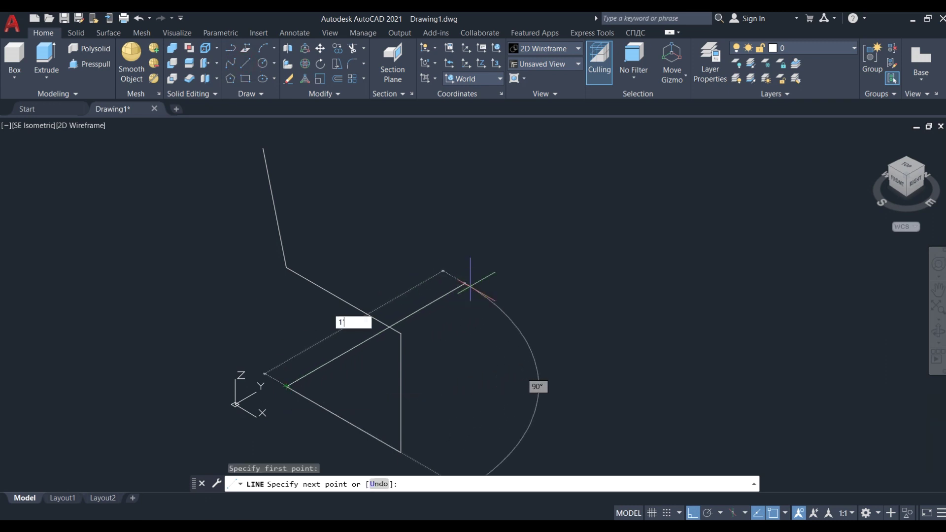
{"action": "type", "text": "'8"}
{"action": "key", "text": "Return"}
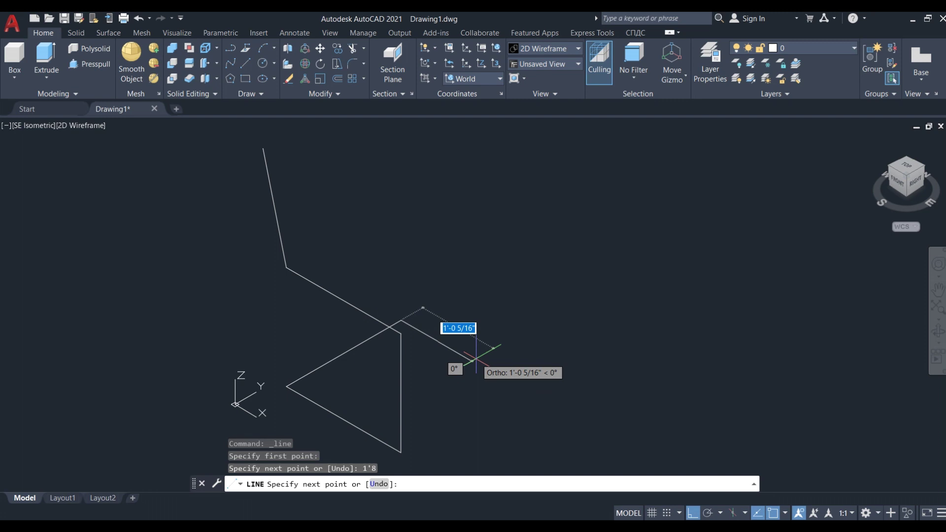
{"action": "key", "text": "Return"}
Step: Copy the four profile lines 1'8 across to the crosspiece's far end
{"action": "left_click", "coordinate": [337, 246]}
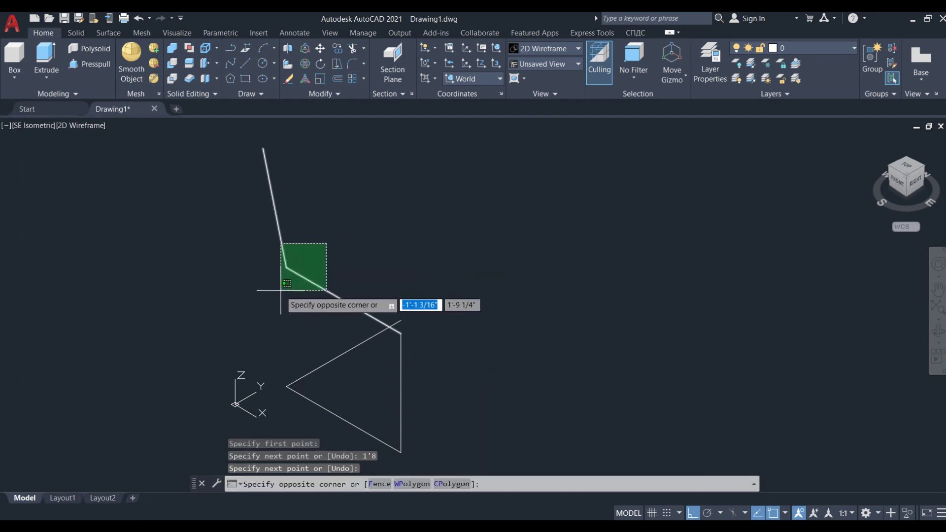
{"action": "left_click", "coordinate": [255, 312]}
{"action": "left_click", "coordinate": [400, 389]}
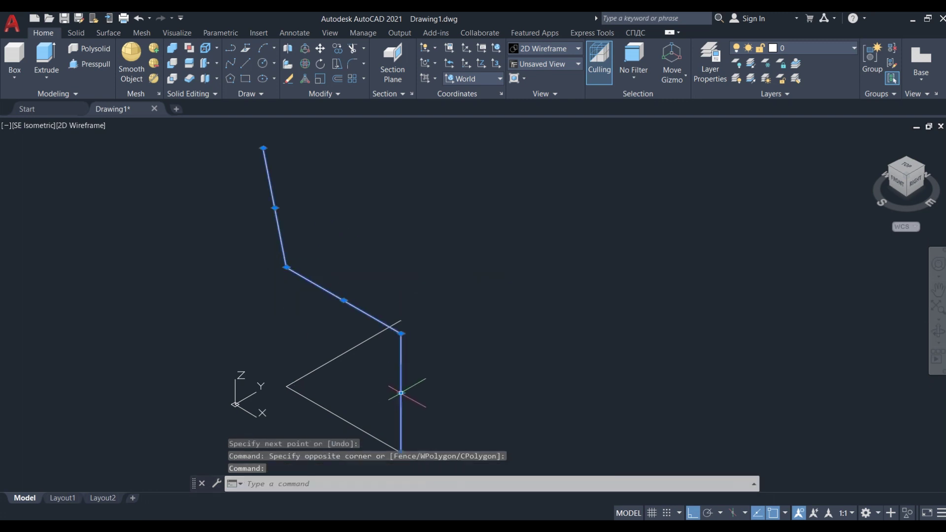
{"action": "left_click", "coordinate": [351, 423]}
{"action": "type", "text": "o"}
{"action": "key", "text": "Return"}
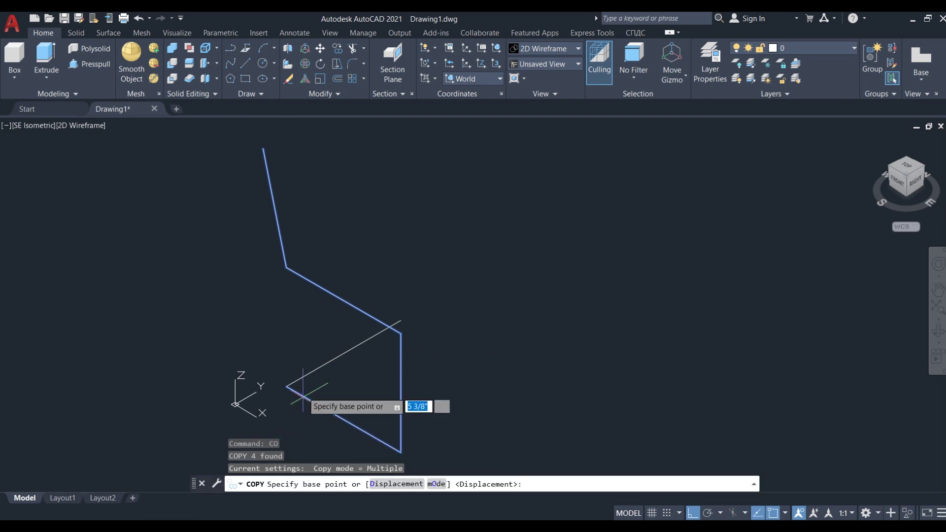
{"action": "left_click", "coordinate": [286, 386]}
{"action": "left_click", "coordinate": [401, 320]}
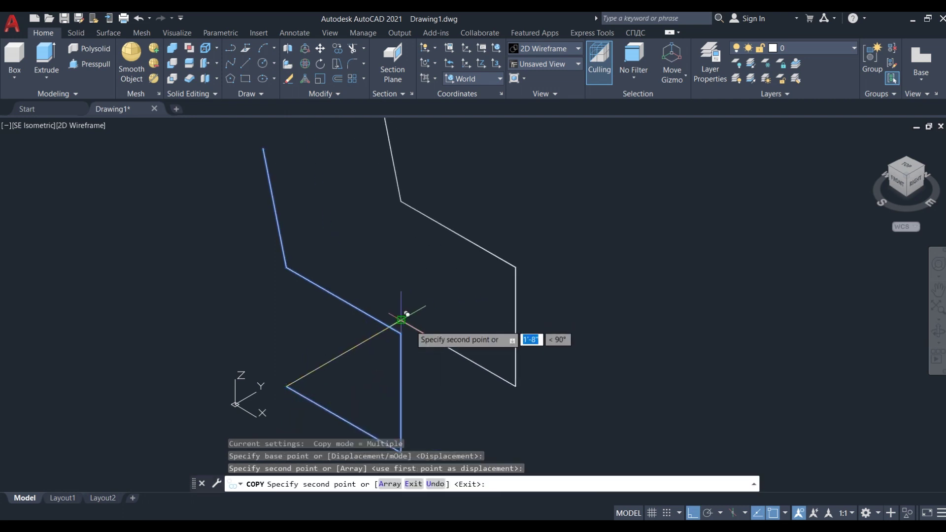
{"action": "key", "text": "Return"}
{"action": "scroll", "coordinate": [321, 271], "scroll_direction": "down", "scroll_amount": 3}
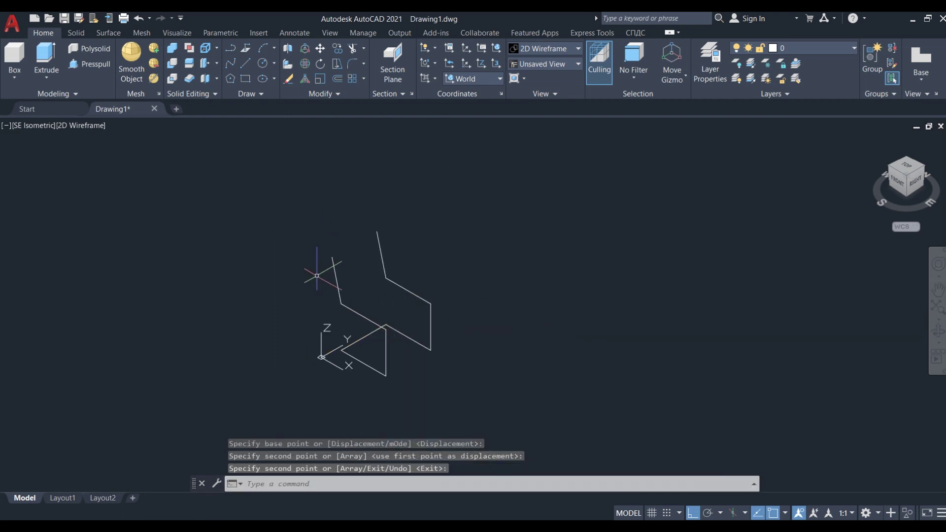
{"action": "scroll", "coordinate": [317, 274], "scroll_direction": "up", "scroll_amount": 2}
{"action": "scroll", "coordinate": [285, 259], "scroll_direction": "up", "scroll_amount": 4}
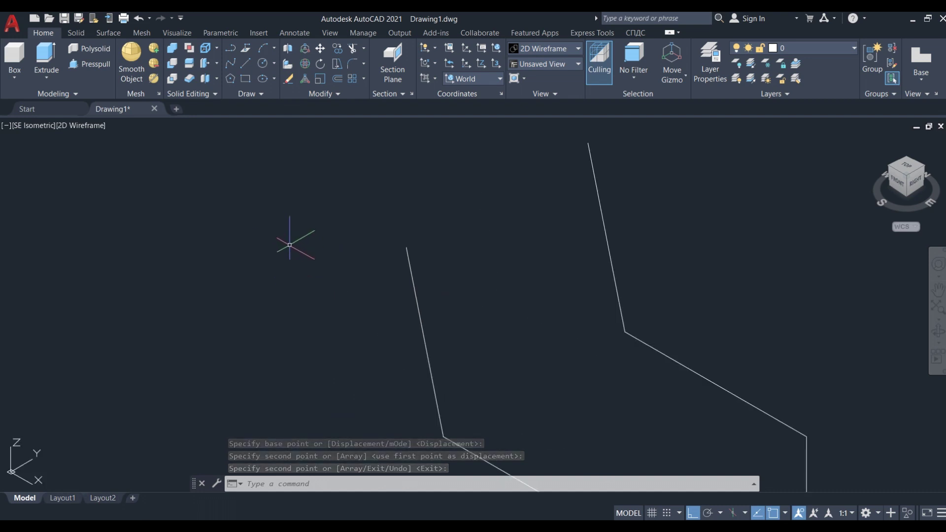
{"action": "type", "text": "l"}
Step: Link the two profile tops with line segments of 3 and 1'8
{"action": "key", "text": "Return"}
{"action": "left_click", "coordinate": [404, 248]}
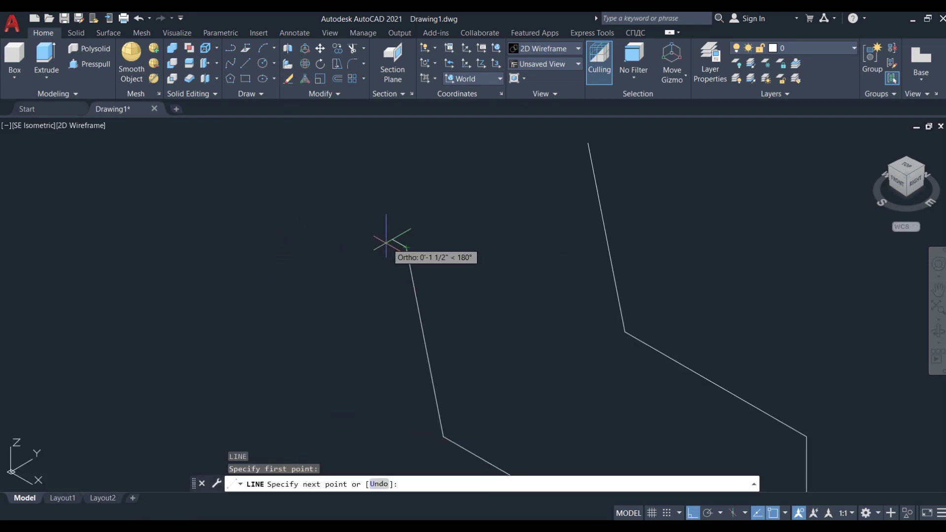
{"action": "type", "text": "3"}
{"action": "key", "text": "Return"}
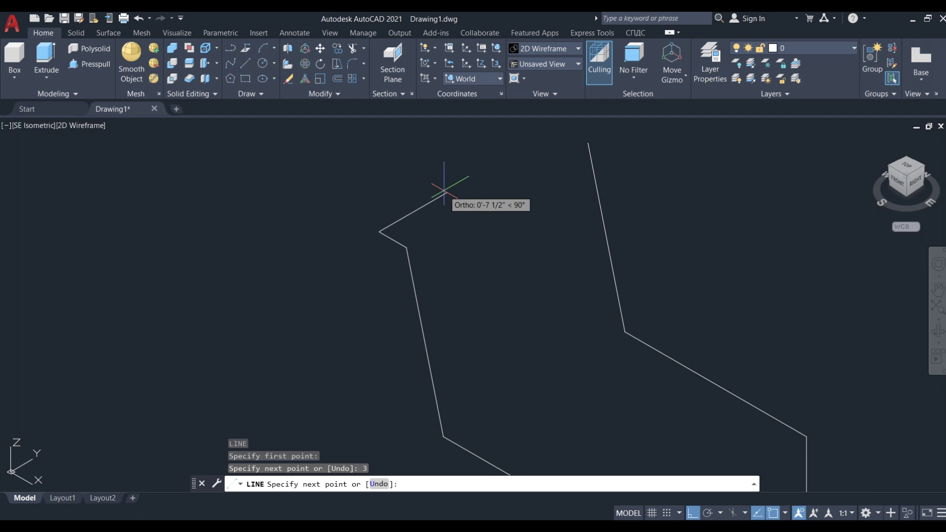
{"action": "scroll", "coordinate": [473, 181], "scroll_direction": "down", "scroll_amount": 3}
{"action": "scroll", "coordinate": [477, 178], "scroll_direction": "up", "scroll_amount": 2}
{"action": "type", "text": "1'8"}
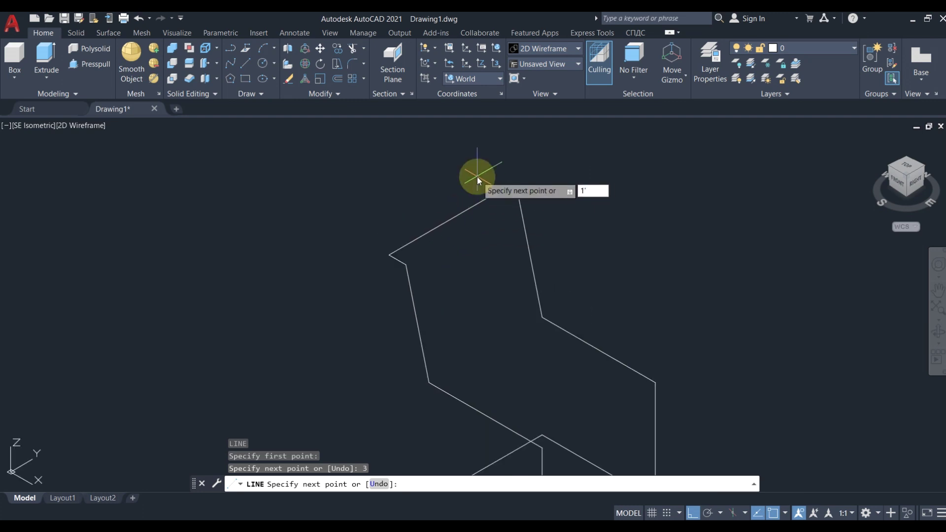
{"action": "key", "text": "Return"}
{"action": "left_click", "coordinate": [519, 200]}
{"action": "key", "text": "Return"}
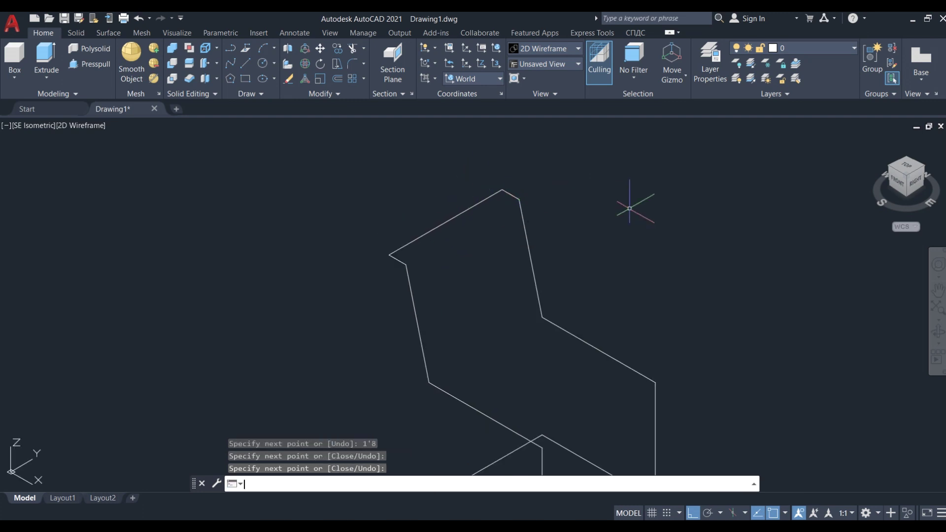
{"action": "scroll", "coordinate": [384, 221], "scroll_direction": "down", "scroll_amount": 2}
{"action": "scroll", "coordinate": [447, 376], "scroll_direction": "up", "scroll_amount": 3}
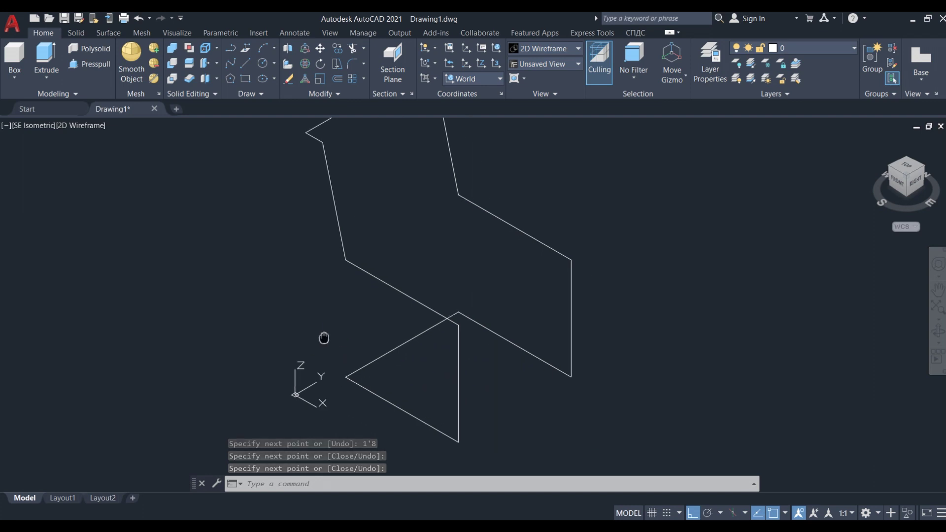
Step: Draw the armrest outline: 1'6 up, 2', 1'8, 2', then down to the seat
{"action": "middle_click_drag", "start_coordinate": [323, 338], "coordinate": [258, 306]}
{"action": "left_click", "coordinate": [246, 63]}
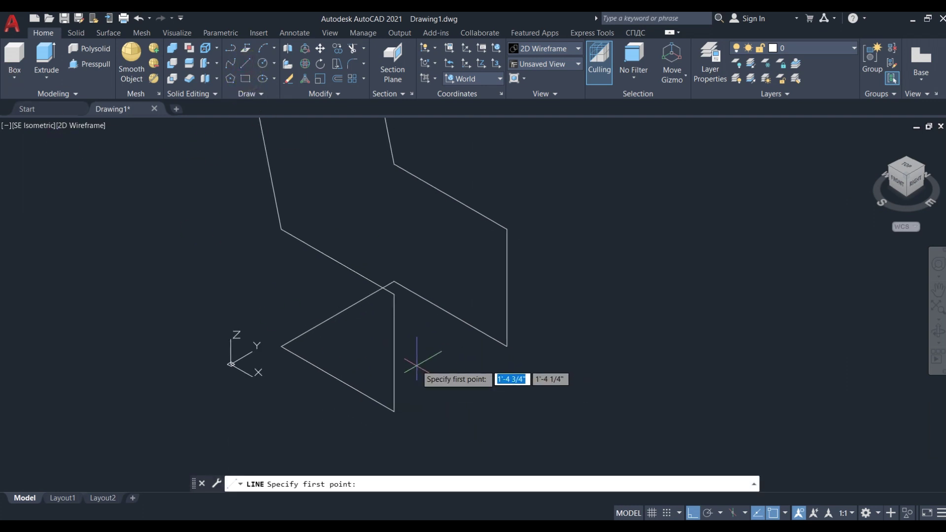
{"action": "left_click", "coordinate": [393, 283]}
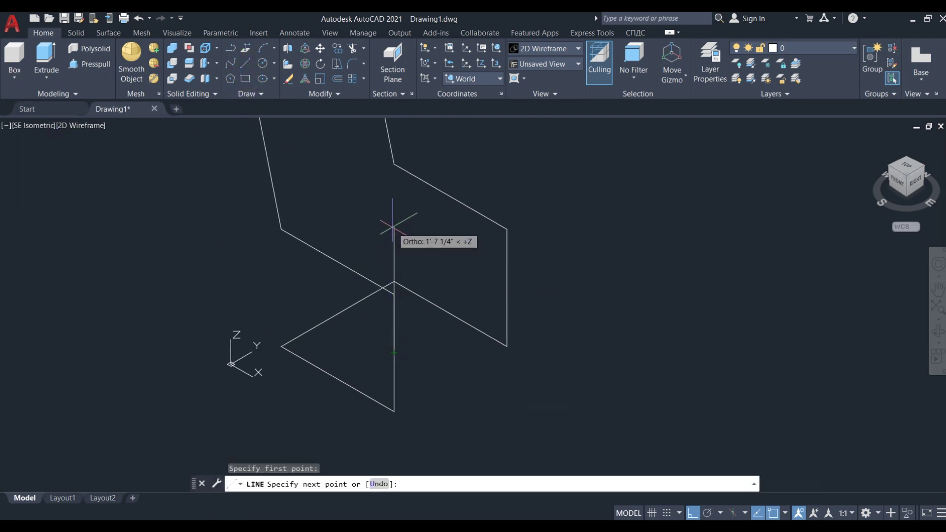
{"action": "type", "text": "1'6"}
{"action": "key", "text": "Return"}
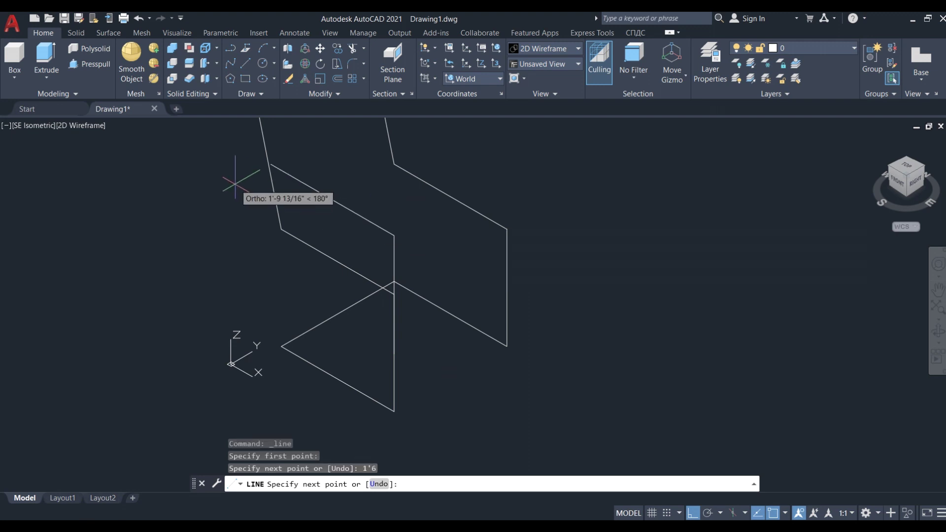
{"action": "scroll", "coordinate": [264, 269], "scroll_direction": "down", "scroll_amount": 3}
{"action": "scroll", "coordinate": [254, 229], "scroll_direction": "up", "scroll_amount": 3}
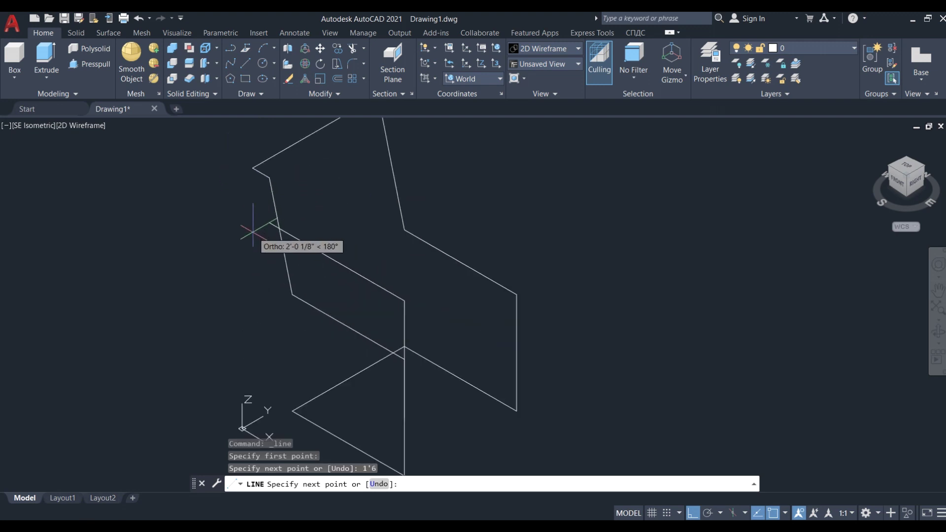
{"action": "type", "text": "2'"}
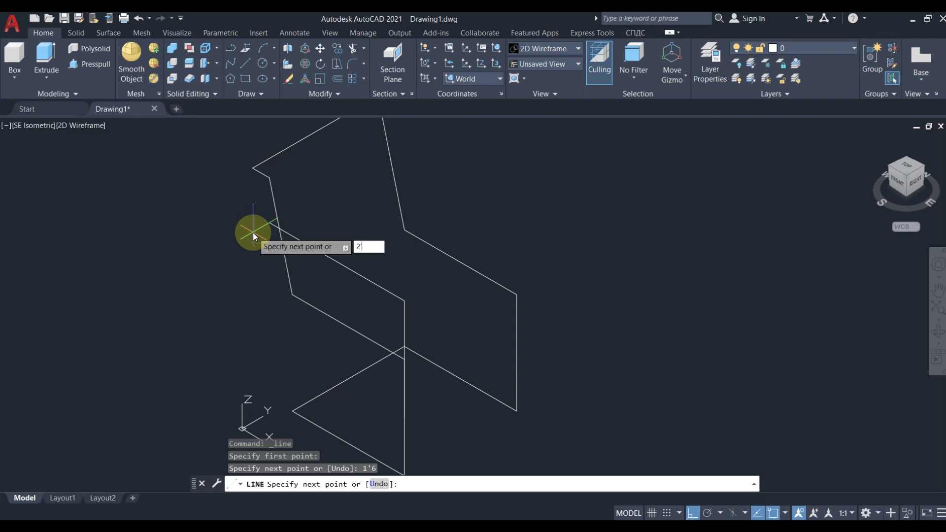
{"action": "key", "text": "Return"}
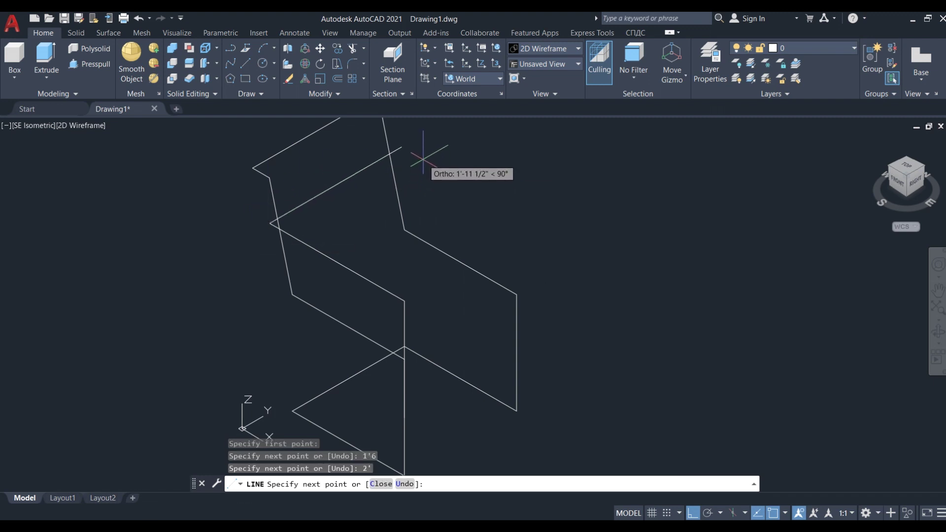
{"action": "type", "text": "1'8"}
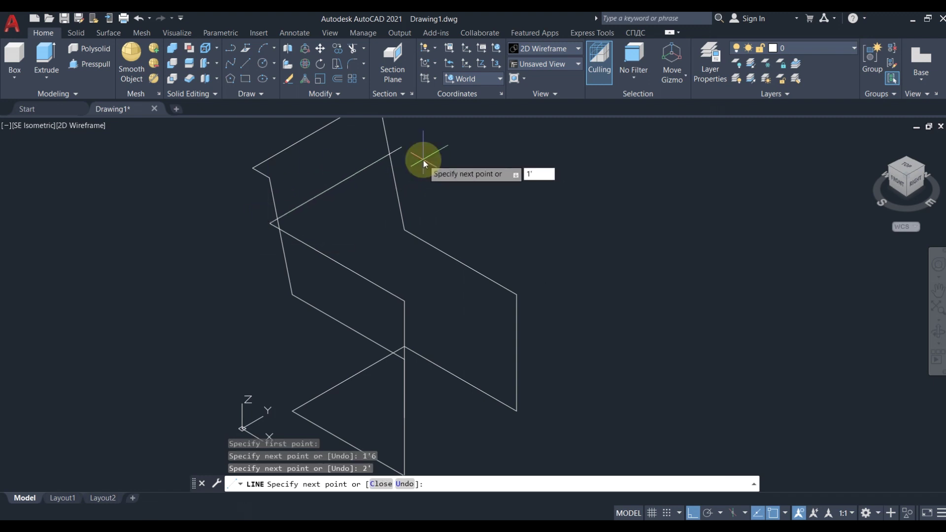
{"action": "key", "text": "Return"}
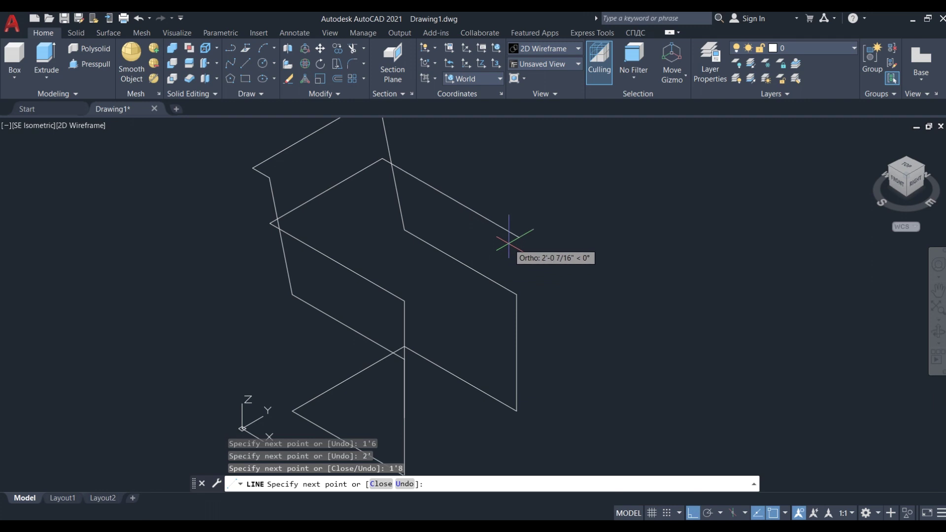
{"action": "type", "text": "2'"}
{"action": "key", "text": "Return"}
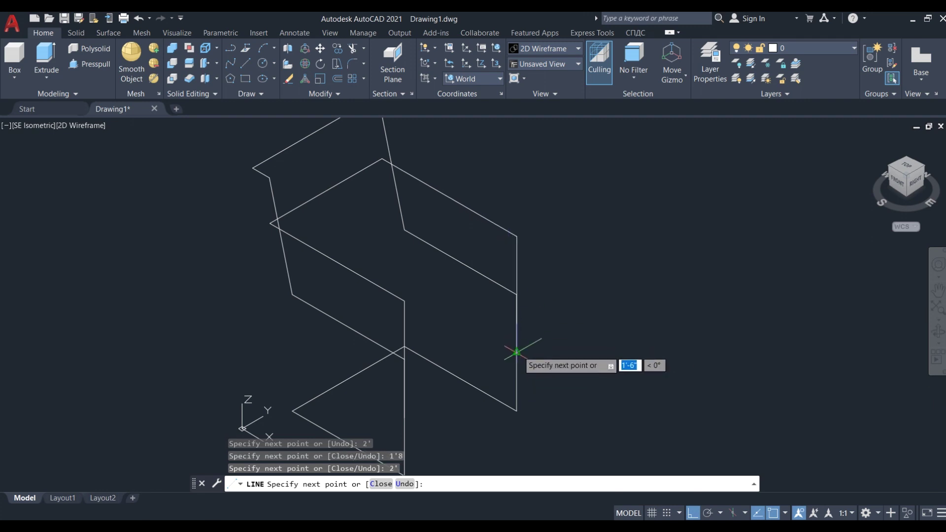
{"action": "left_click", "coordinate": [516, 352]}
Step: Create the 'arm rest' layer in yellow (colour 50)
{"action": "key", "text": "Escape"}
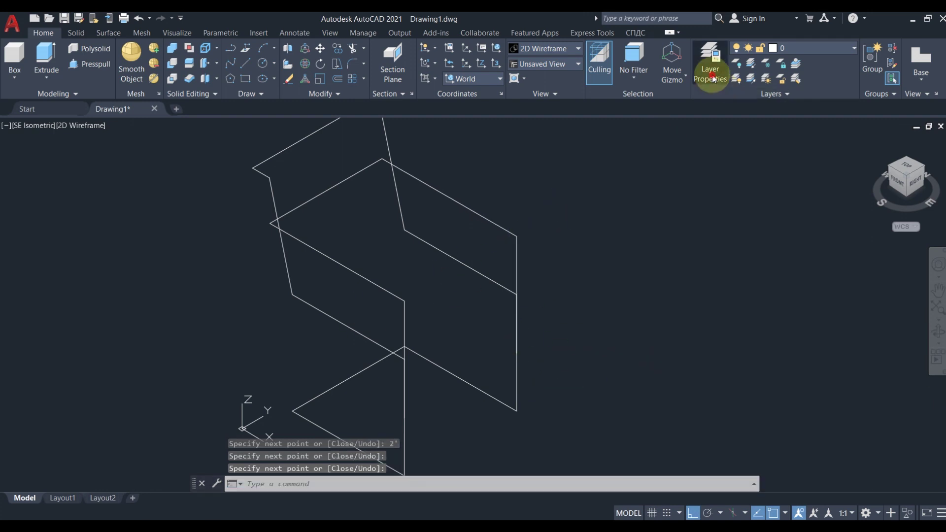
{"action": "left_click", "coordinate": [711, 67]}
{"action": "left_click", "coordinate": [114, 71]}
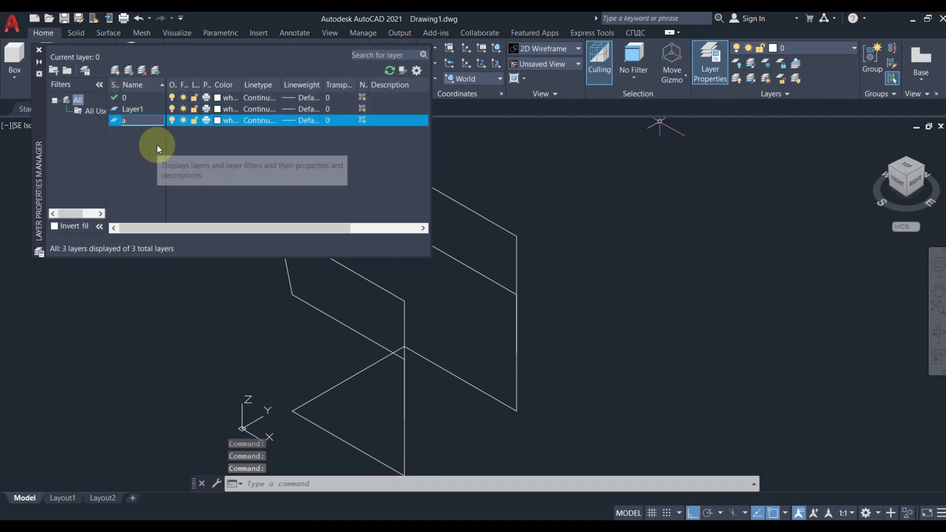
{"action": "type", "text": "arm rest"}
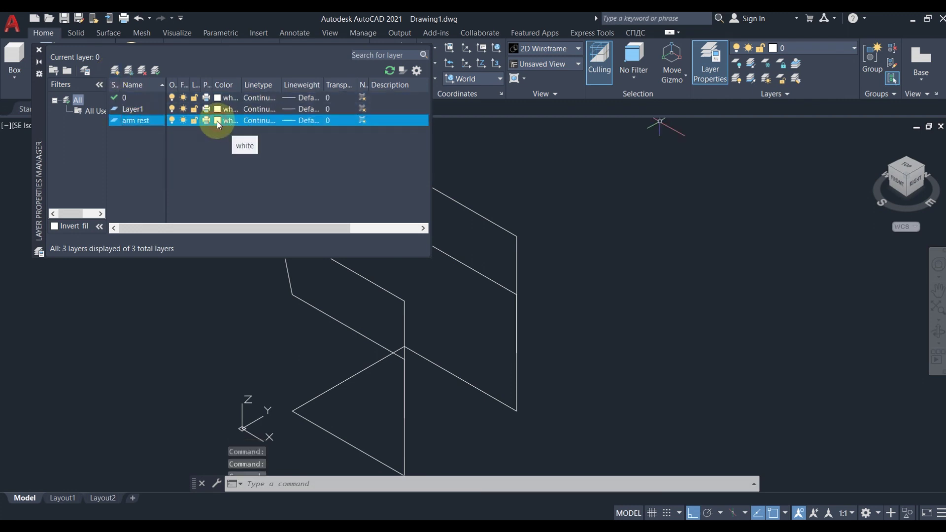
{"action": "left_click", "coordinate": [216, 121]}
{"action": "left_click", "coordinate": [401, 227]}
{"action": "left_click", "coordinate": [458, 365]}
{"action": "left_click", "coordinate": [140, 108]}
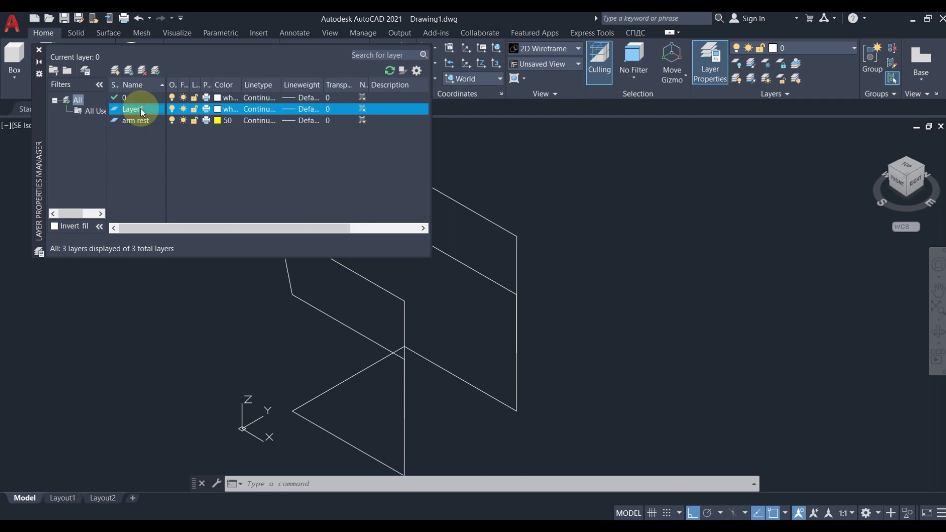
{"action": "type", "text": "frame"}
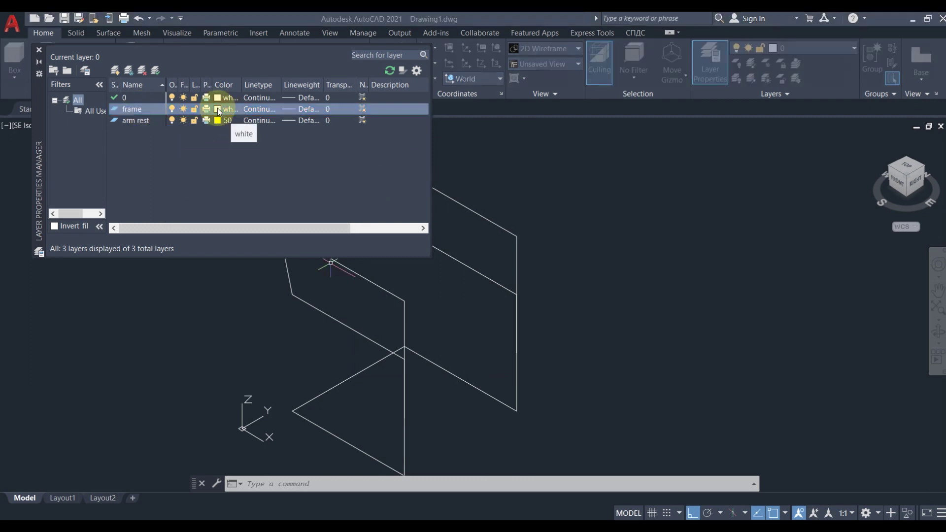
Step: Set the 'frame' layer colour to white (colour 255)
{"action": "left_click", "coordinate": [221, 109]}
{"action": "left_click", "coordinate": [445, 230]}
{"action": "left_click", "coordinate": [405, 222]}
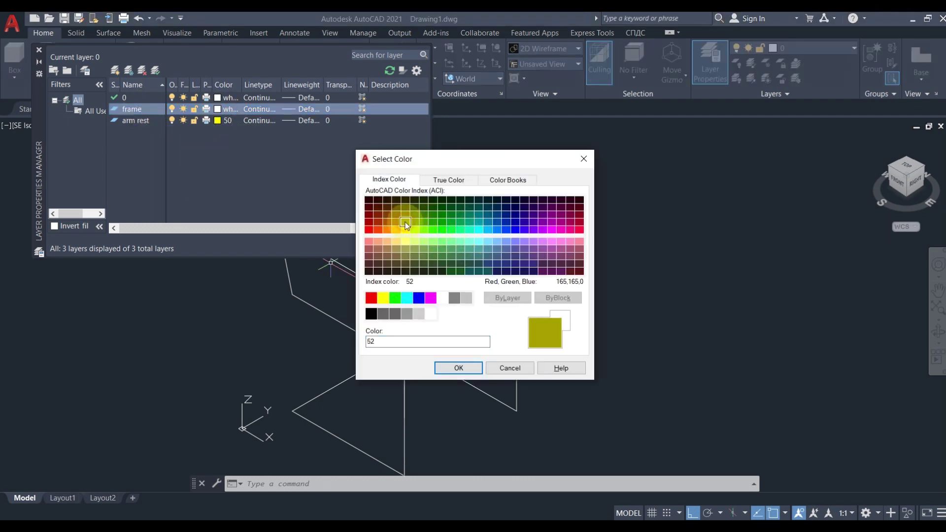
{"action": "double_click", "coordinate": [431, 313]}
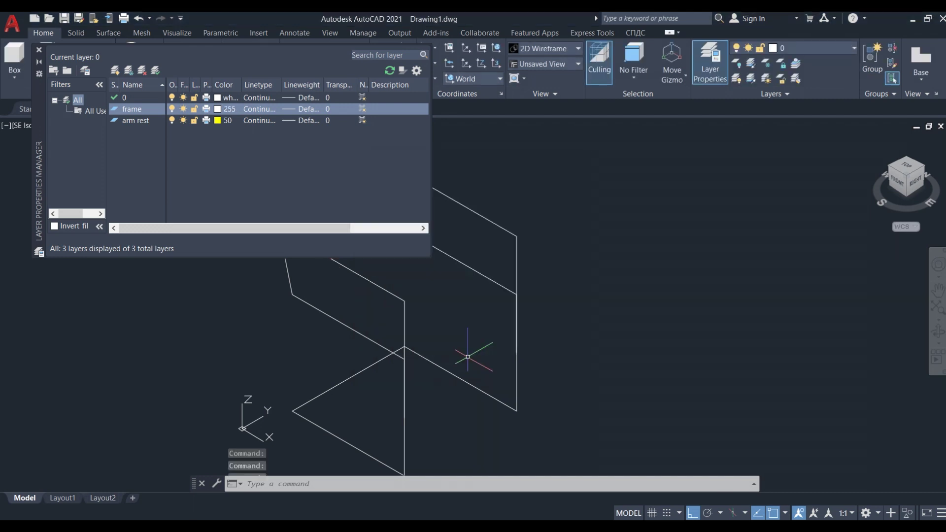
Step: Add the 'seat & back' layer in salmon (colour 21)
{"action": "left_click", "coordinate": [115, 71]}
{"action": "type", "text": "seat & ba"}
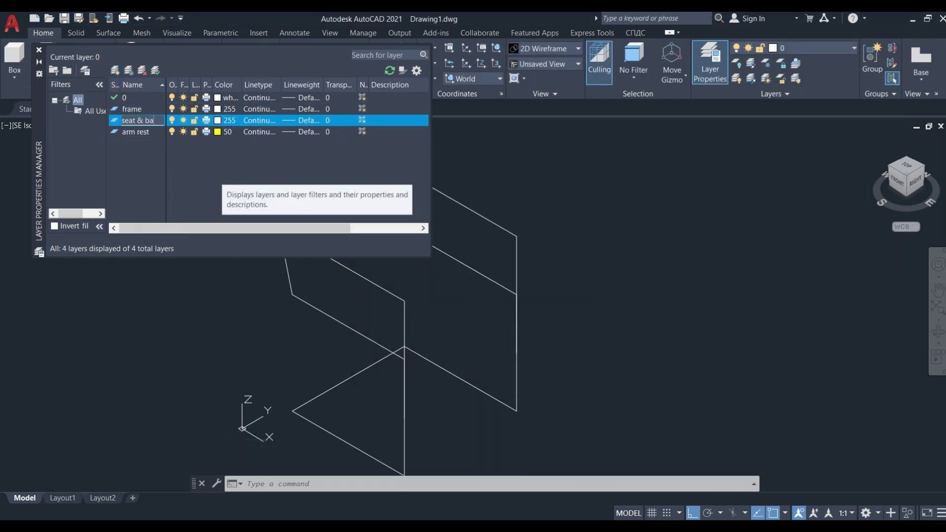
{"action": "type", "text": "ck"}
{"action": "left_click", "coordinate": [227, 120]}
{"action": "left_click", "coordinate": [378, 241]}
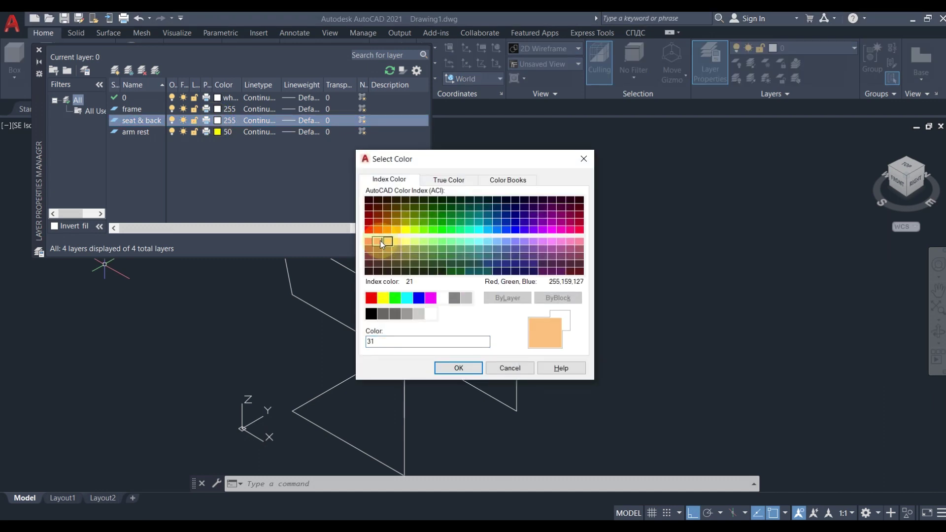
{"action": "left_click", "coordinate": [458, 367]}
{"action": "left_click", "coordinate": [39, 50]}
{"action": "left_click", "coordinate": [560, 211]}
Step: Move the armrest outline edges onto the 'arm rest' layer
{"action": "left_click", "coordinate": [510, 244]}
{"action": "left_click", "coordinate": [326, 191]}
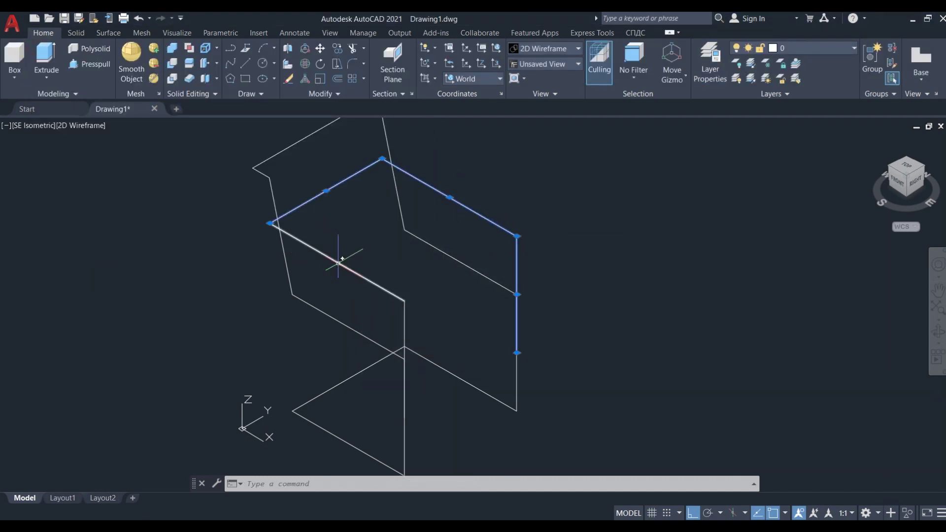
{"action": "left_click", "coordinate": [342, 258]}
{"action": "left_click", "coordinate": [401, 317]}
{"action": "left_click", "coordinate": [843, 49]}
{"action": "left_click", "coordinate": [804, 80]}
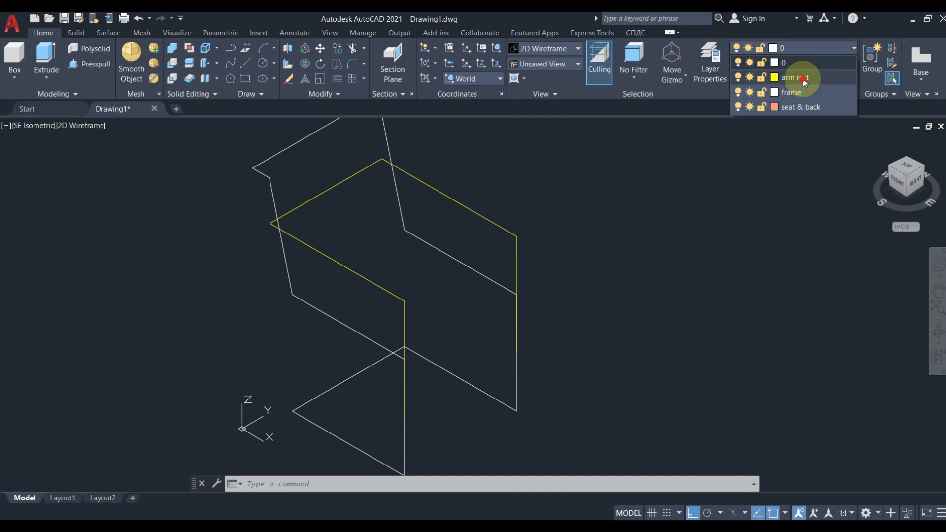
{"action": "scroll", "coordinate": [672, 291], "scroll_direction": "down", "scroll_amount": 5}
{"action": "scroll", "coordinate": [602, 348], "scroll_direction": "up", "scroll_amount": 6}
Step: Put all the side profile edges on the 'frame' layer
{"action": "left_click", "coordinate": [606, 360]}
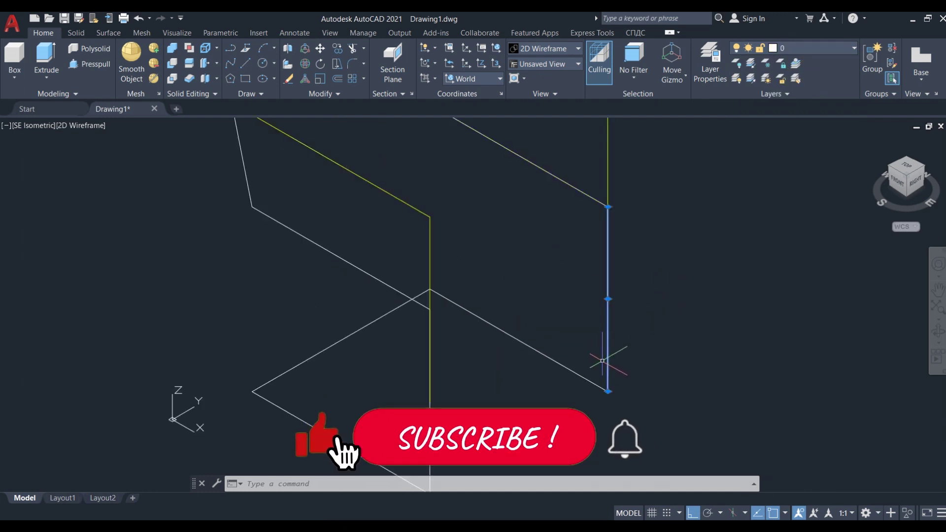
{"action": "left_click", "coordinate": [517, 339]}
{"action": "left_click", "coordinate": [372, 322]}
{"action": "left_click", "coordinate": [295, 416]}
{"action": "left_click", "coordinate": [430, 355]}
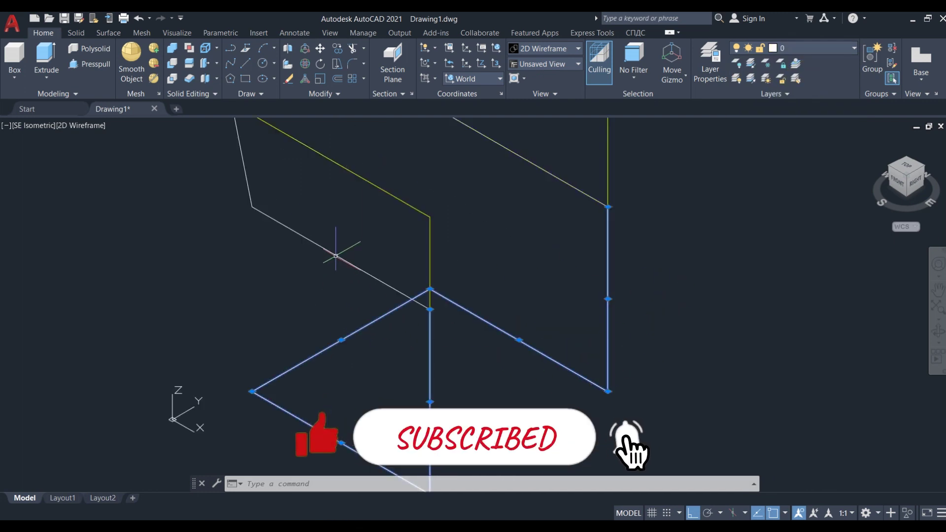
{"action": "left_click", "coordinate": [335, 256]}
{"action": "scroll", "coordinate": [422, 212], "scroll_direction": "down", "scroll_amount": 3}
{"action": "left_click", "coordinate": [414, 230]}
{"action": "left_click", "coordinate": [363, 133]}
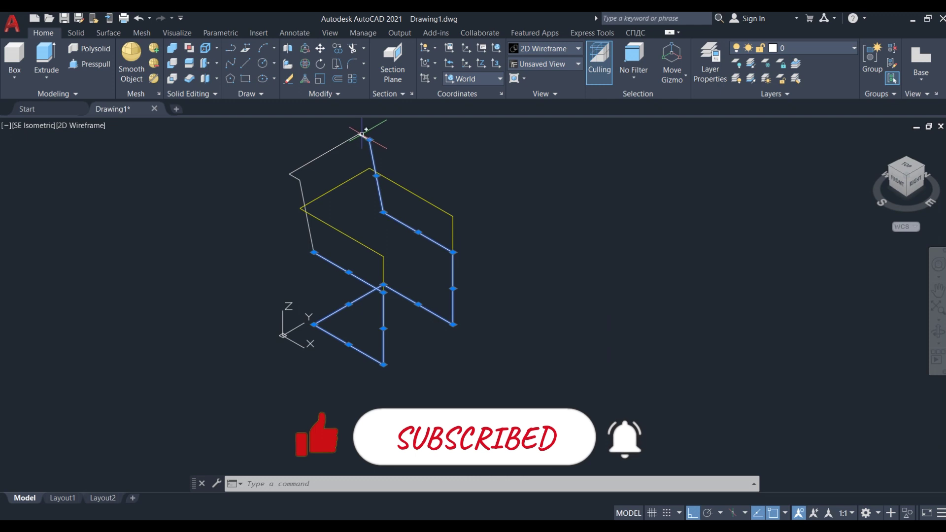
{"action": "scroll", "coordinate": [305, 178], "scroll_direction": "up", "scroll_amount": 3}
{"action": "left_click", "coordinate": [296, 186]}
{"action": "left_click", "coordinate": [326, 222]}
{"action": "scroll", "coordinate": [326, 222], "scroll_direction": "down", "scroll_amount": 3}
{"action": "left_click", "coordinate": [845, 49]}
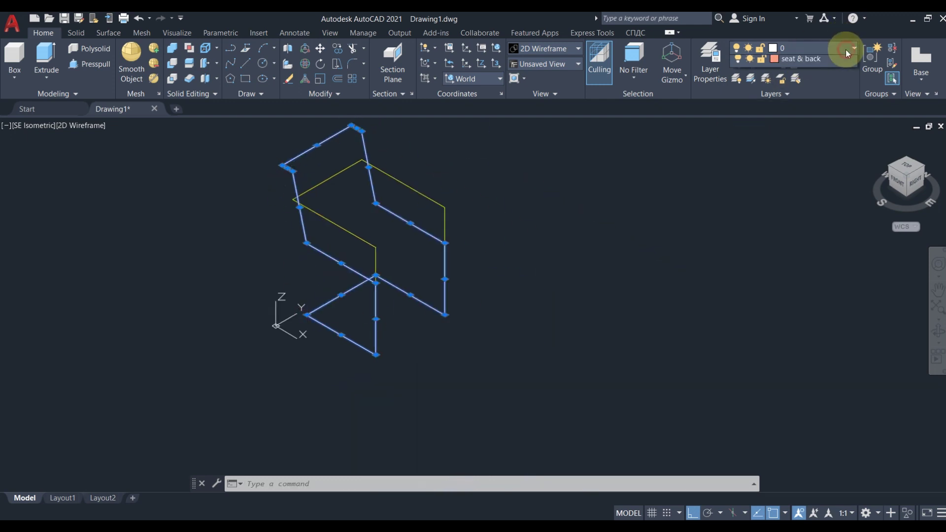
{"action": "left_click", "coordinate": [785, 95]}
Step: Turn off the 'arm rest' layer to hide the armrest lines
{"action": "key", "text": "Escape"}
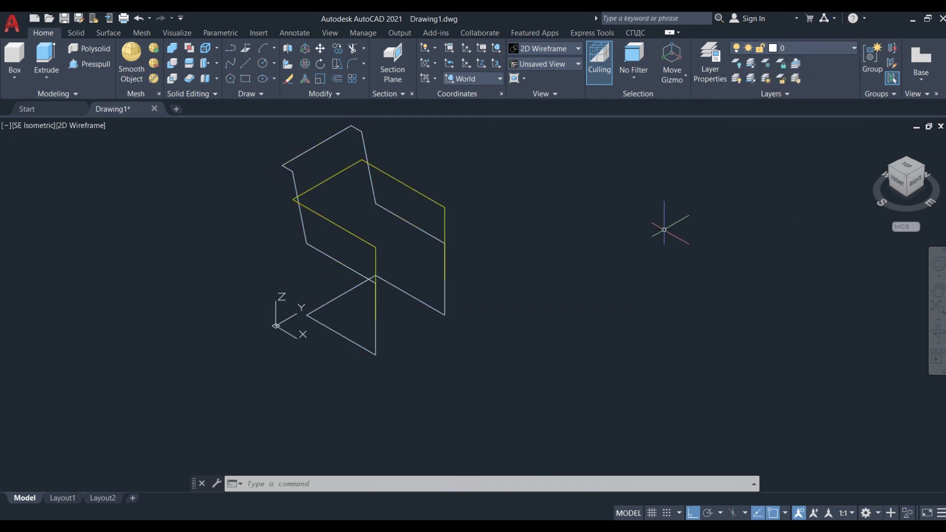
{"action": "left_click", "coordinate": [813, 48]}
{"action": "left_click", "coordinate": [738, 78]}
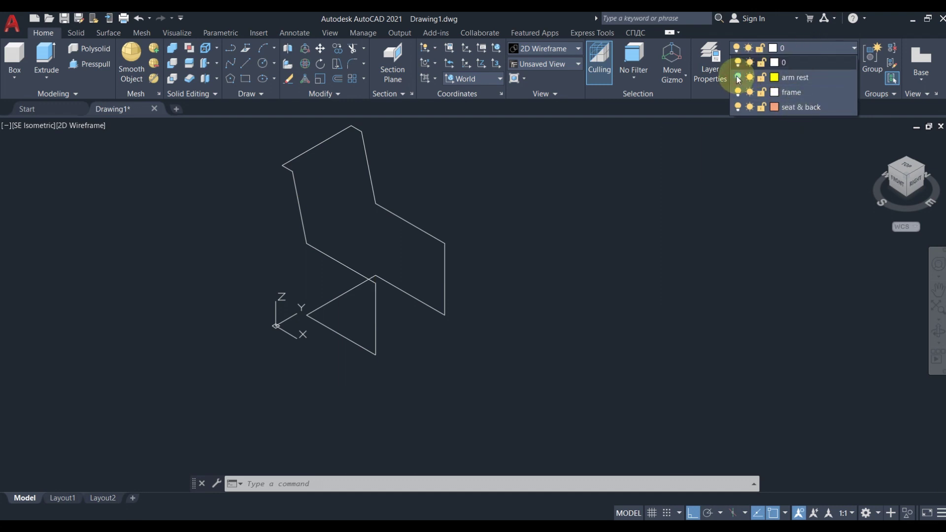
{"action": "scroll", "coordinate": [330, 160], "scroll_direction": "up", "scroll_amount": 2}
Step: Make 'seat & back' current and draw a rectangle over the seat
{"action": "left_click", "coordinate": [801, 107]}
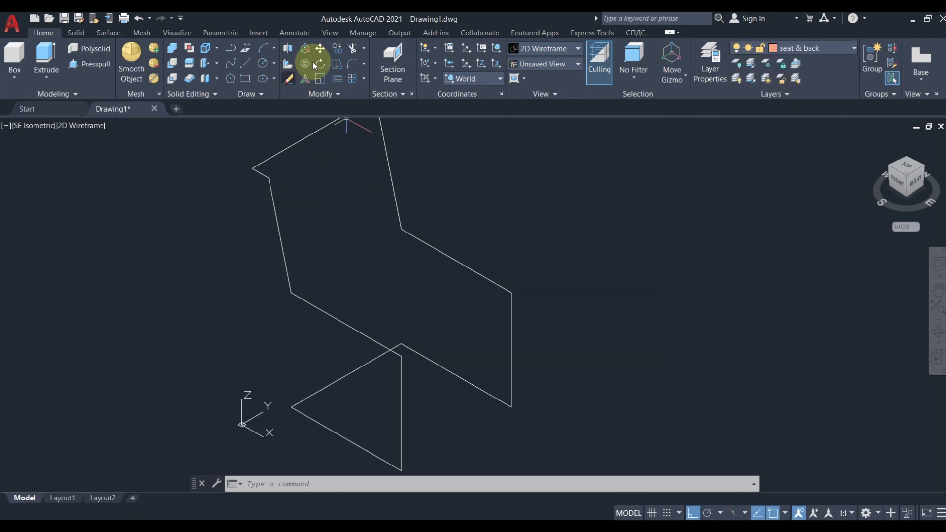
{"action": "left_click", "coordinate": [245, 79]}
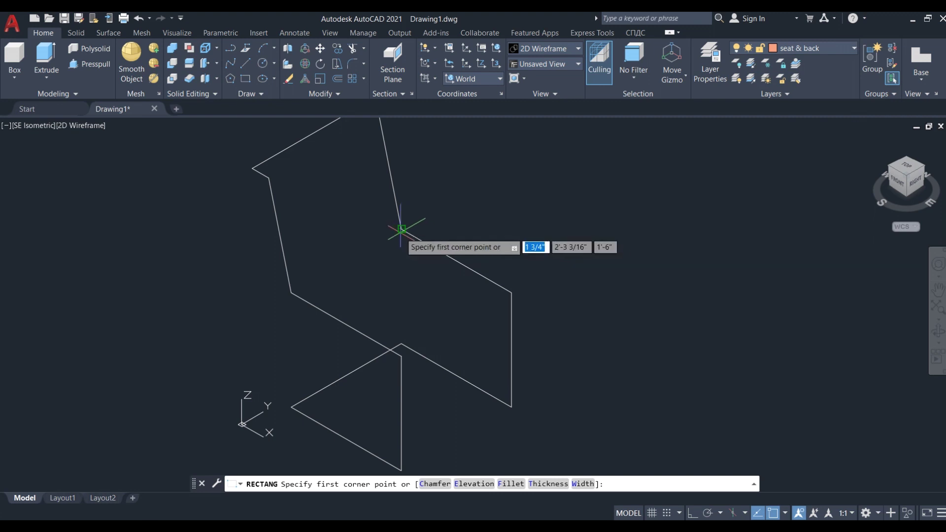
{"action": "left_click", "coordinate": [401, 229]}
{"action": "left_click", "coordinate": [400, 351]}
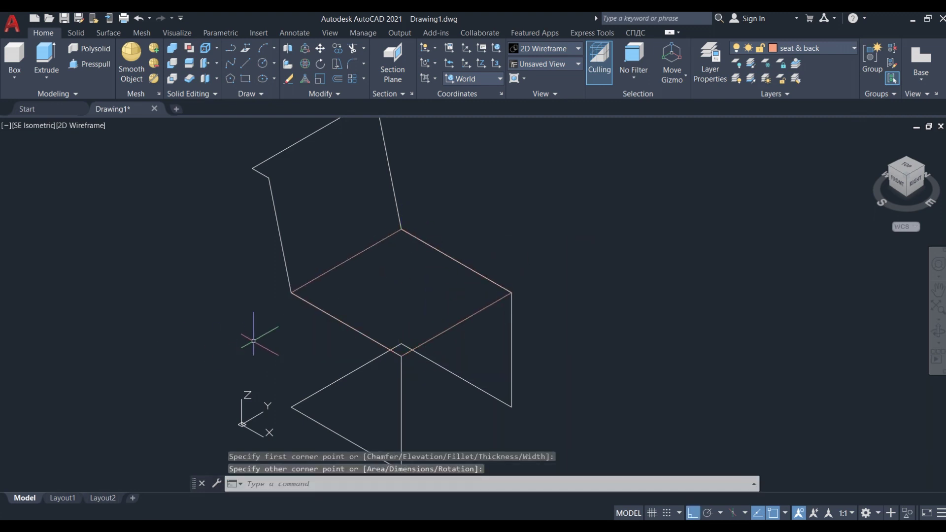
{"action": "scroll", "coordinate": [331, 299], "scroll_direction": "up", "scroll_amount": 2}
Step: Stretch the seat rectangle's upper-left edge 3 and lower-right edge 1 inward
{"action": "left_click", "coordinate": [347, 242]}
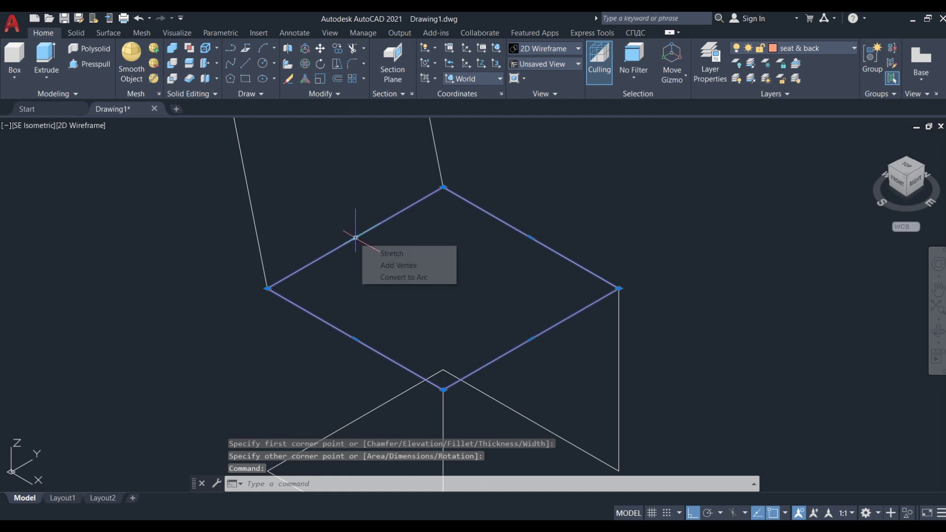
{"action": "left_click", "coordinate": [355, 237]}
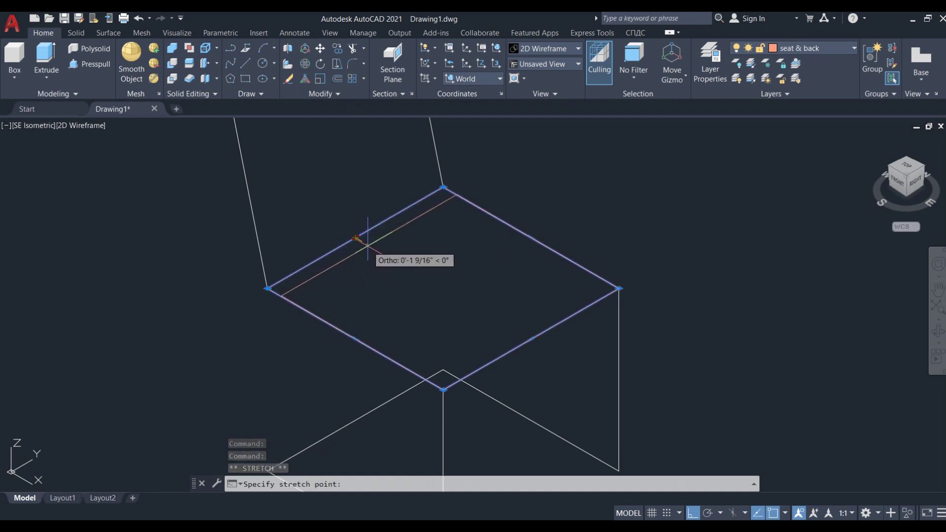
{"action": "type", "text": "3"}
{"action": "key", "text": "Return"}
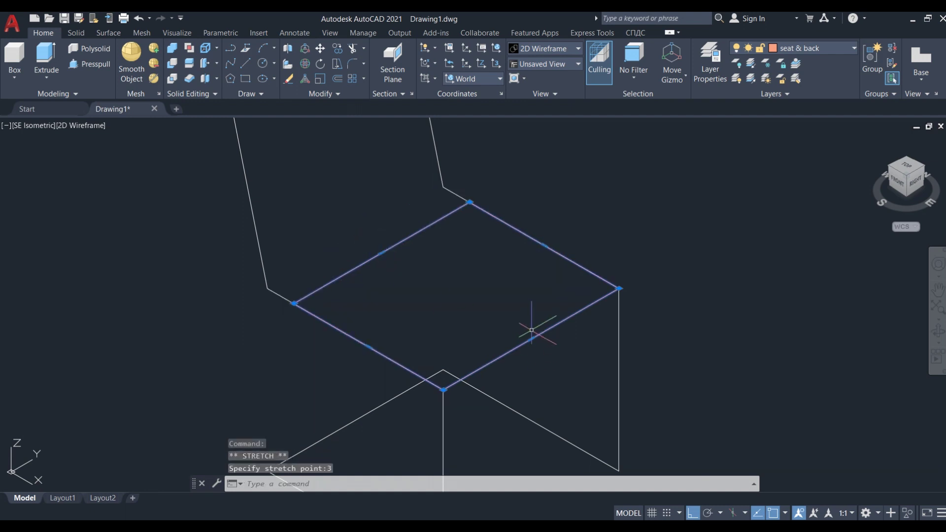
{"action": "left_click", "coordinate": [531, 339]}
{"action": "type", "text": "1"}
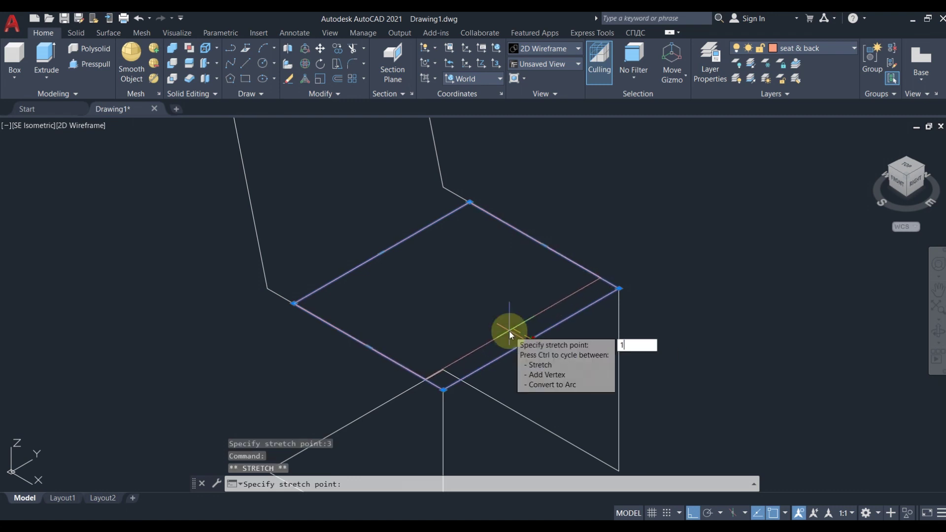
{"action": "key", "text": "Return"}
{"action": "key", "text": "Escape"}
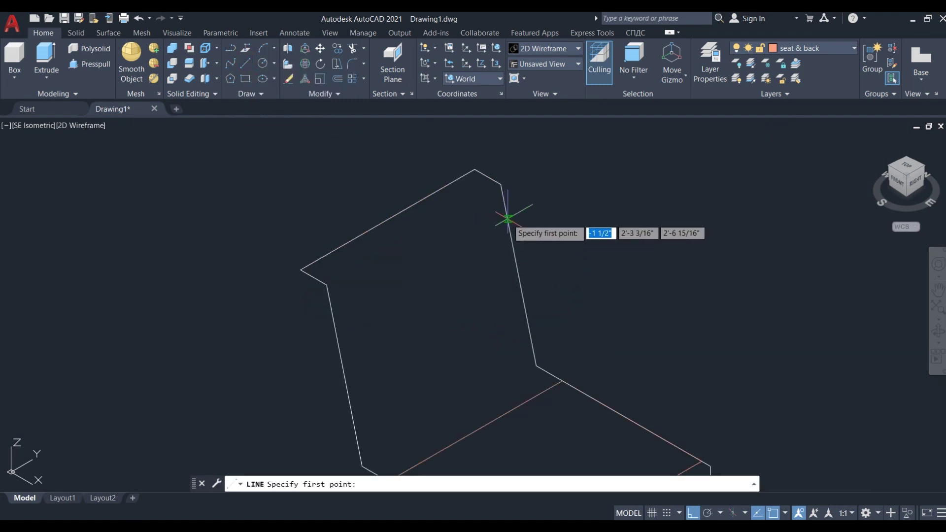
Step: Draw the four back panel edges across the backrest and join them into one 3D polyline
{"action": "left_click", "coordinate": [506, 219]}
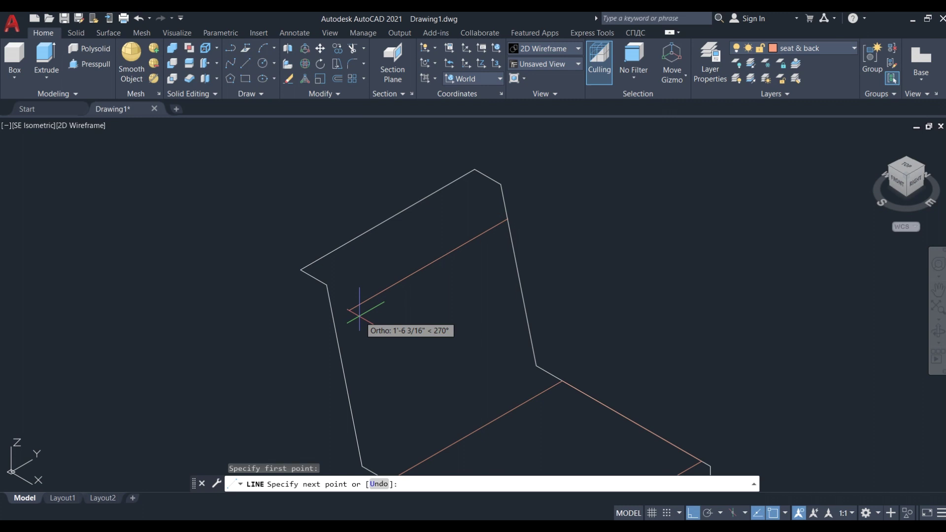
{"action": "left_click", "coordinate": [334, 319]}
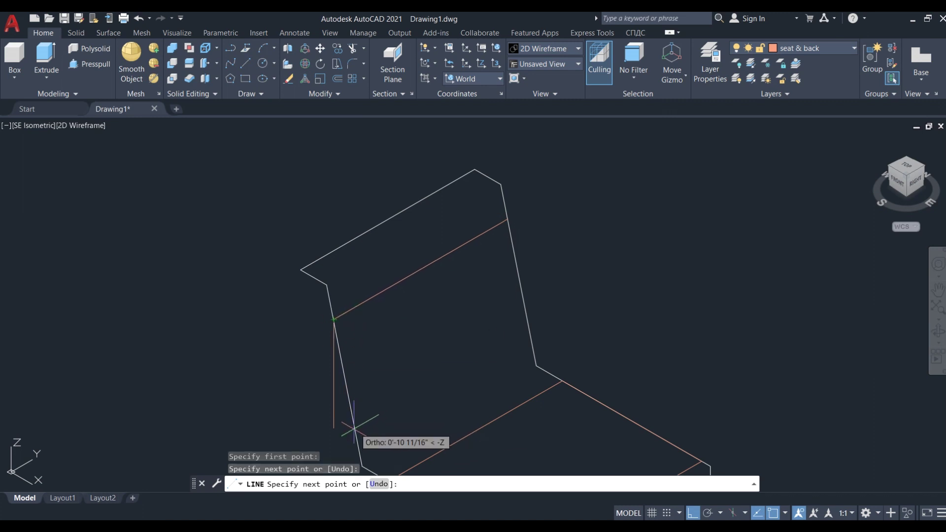
{"action": "left_click", "coordinate": [356, 429]}
{"action": "left_click", "coordinate": [529, 330]}
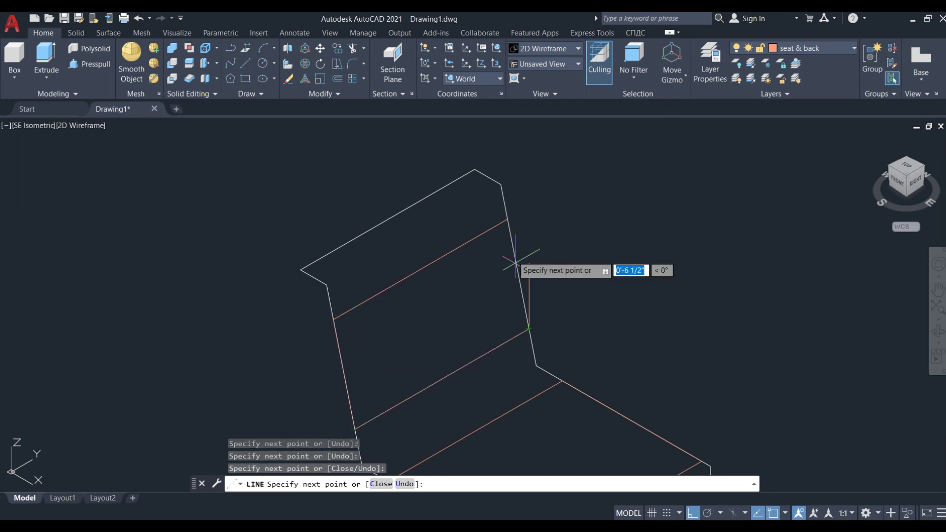
{"action": "left_click", "coordinate": [506, 220]}
{"action": "key", "text": "Return"}
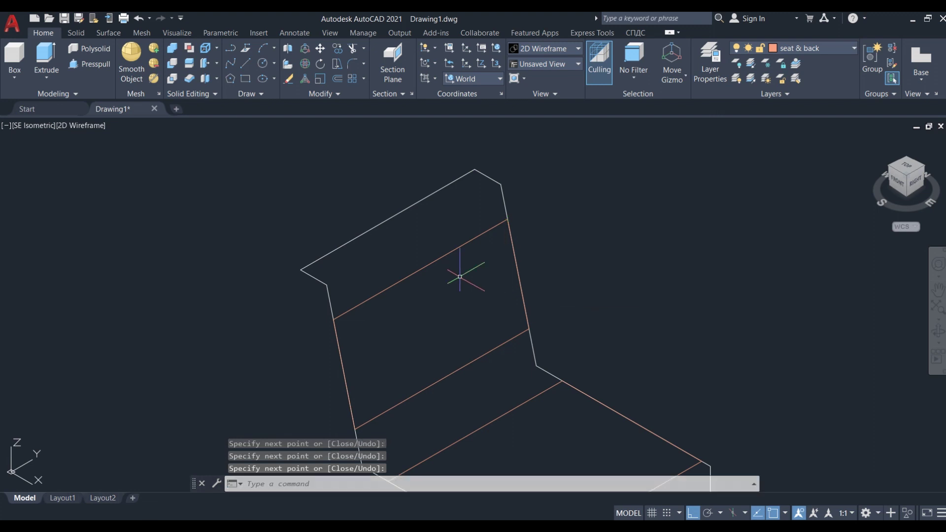
{"action": "scroll", "coordinate": [459, 276], "scroll_direction": "down", "scroll_amount": 3}
{"action": "scroll", "coordinate": [443, 290], "scroll_direction": "up", "scroll_amount": 2}
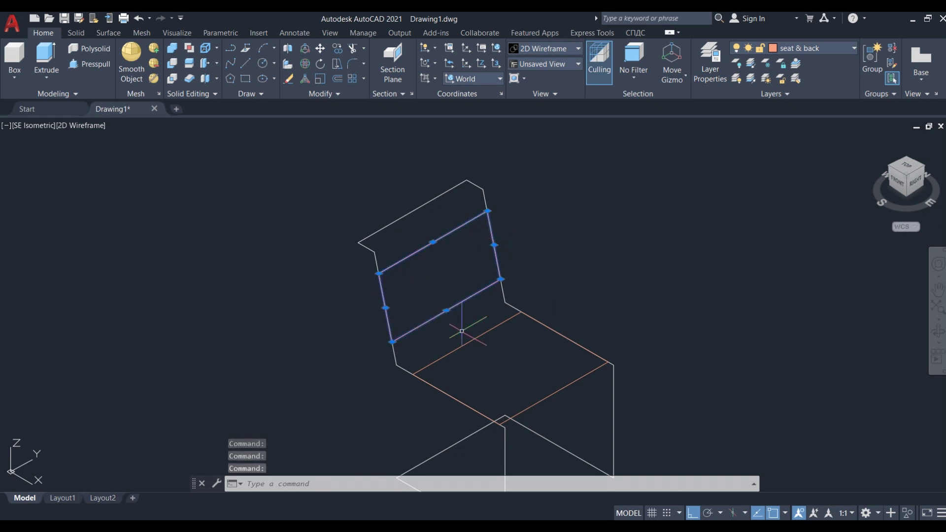
{"action": "type", "text": "J"}
{"action": "key", "text": "Return"}
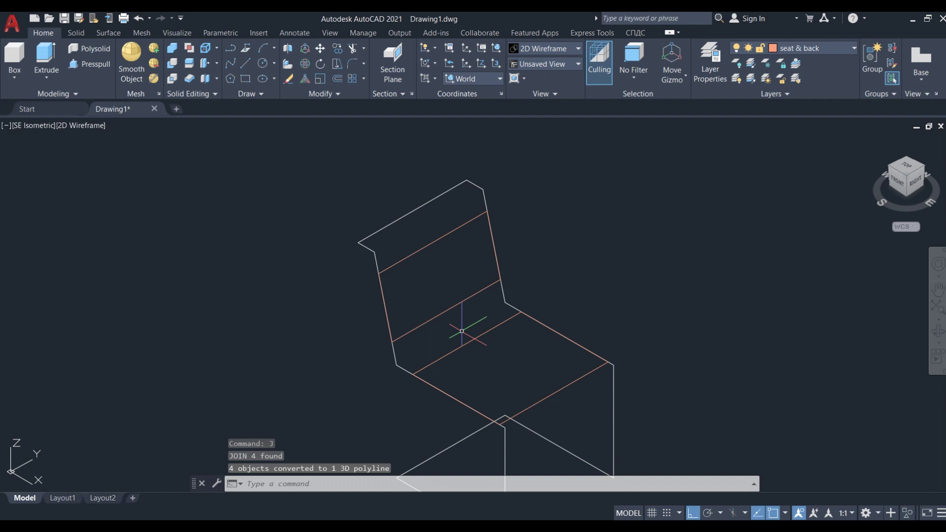
Step: Turn off the 'seat & back' layer and make 'frame' the current layer
{"action": "left_click", "coordinate": [828, 48]}
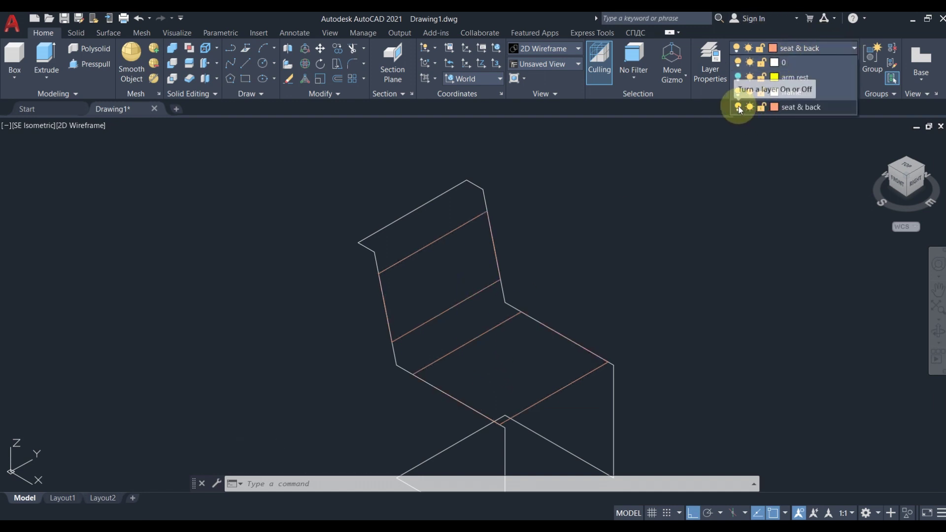
{"action": "left_click", "coordinate": [737, 106]}
{"action": "left_click", "coordinate": [411, 261]}
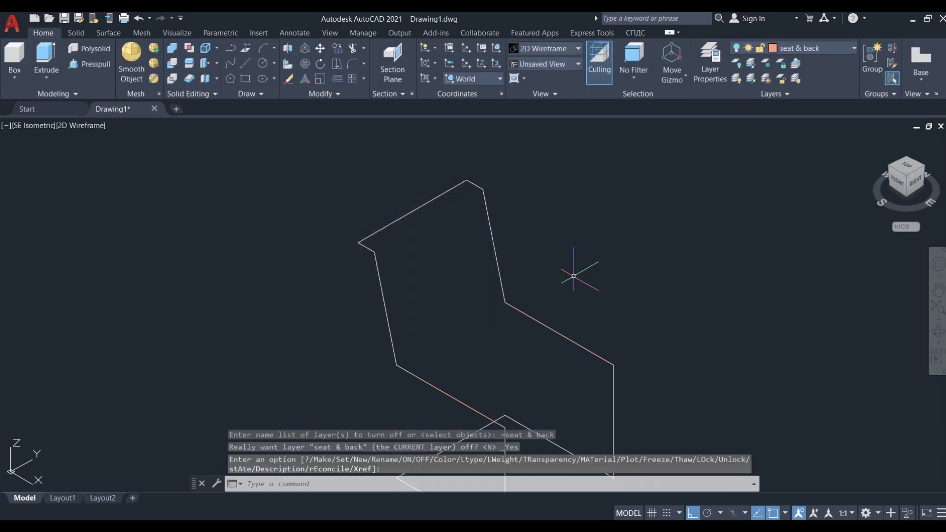
{"action": "left_click", "coordinate": [795, 91]}
{"action": "middle_click_drag", "start_coordinate": [474, 414], "coordinate": [479, 309]}
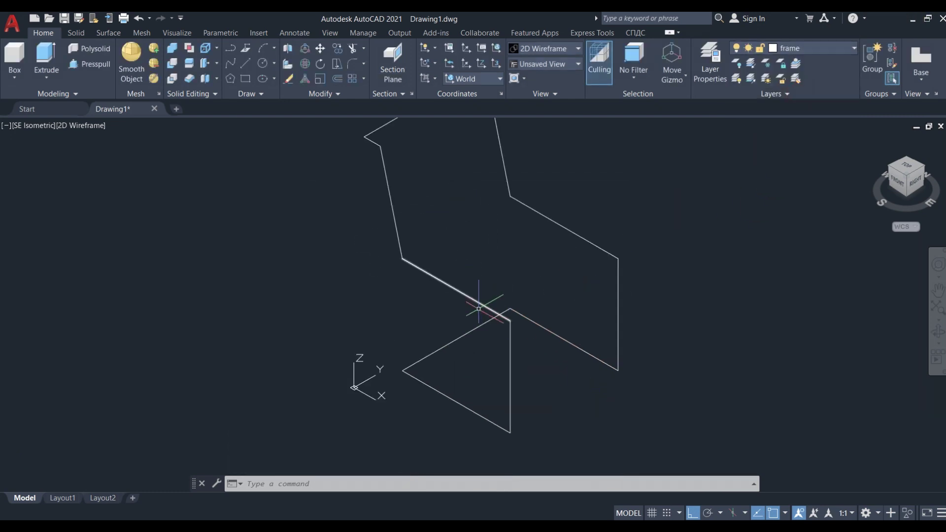
{"action": "scroll", "coordinate": [429, 332], "scroll_direction": "up", "scroll_amount": 3}
{"action": "scroll", "coordinate": [353, 302], "scroll_direction": "down", "scroll_amount": 3}
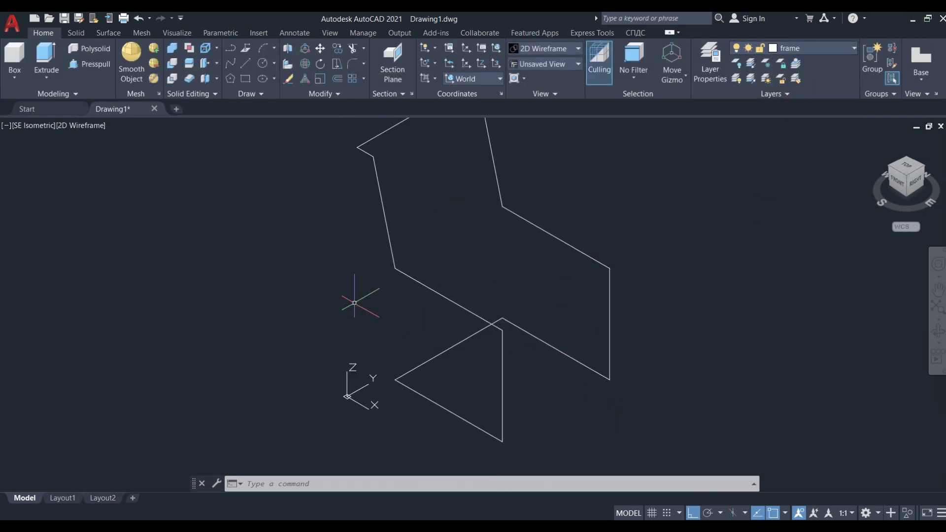
{"action": "type", "text": "f"}
{"action": "key", "text": "Return"}
{"action": "type", "text": "r"}
Step: Fillet the lower frame corner and the upper right corner with a 6-inch radius
{"action": "key", "text": "Return"}
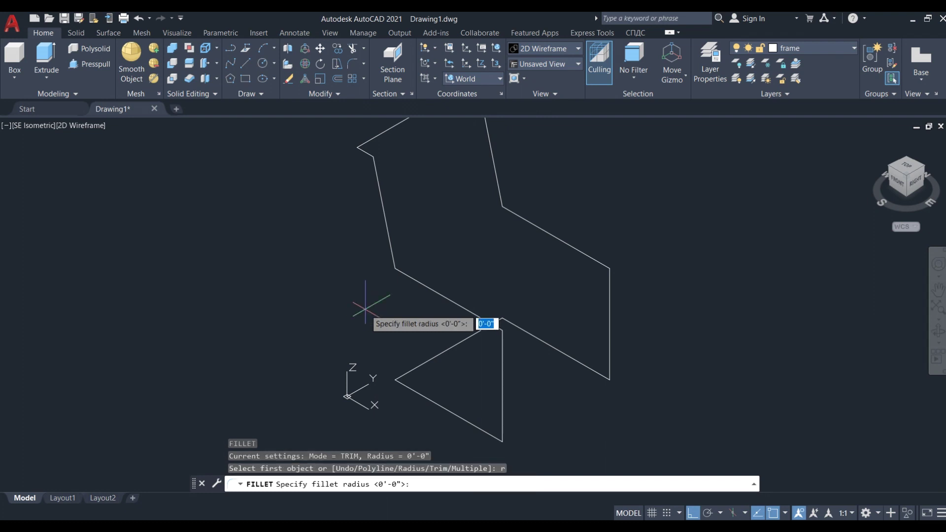
{"action": "type", "text": "6"}
{"action": "key", "text": "Return"}
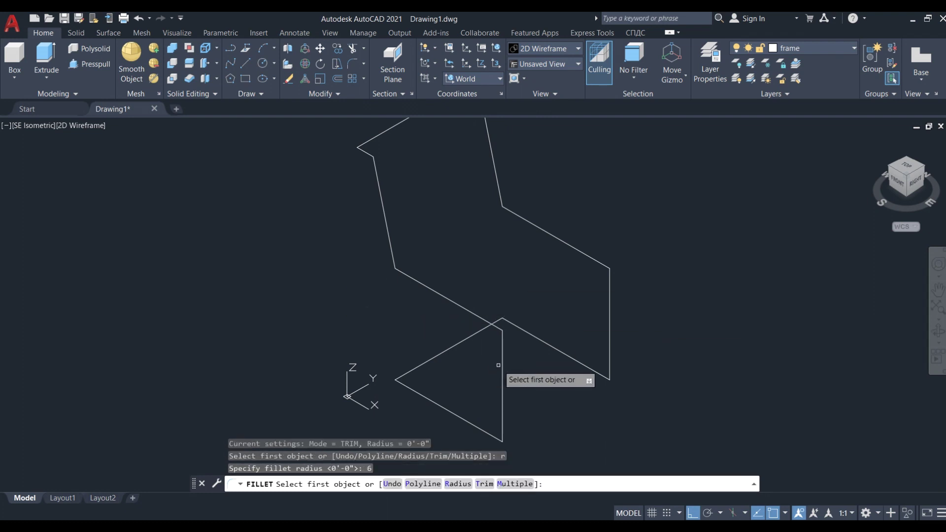
{"action": "left_click", "coordinate": [503, 373]}
{"action": "left_click", "coordinate": [476, 314]}
{"action": "key", "text": "Return"}
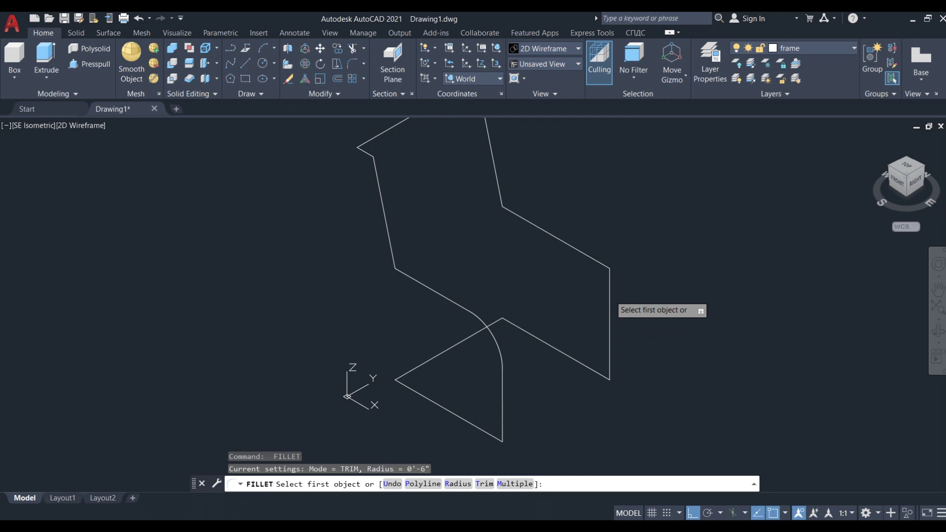
{"action": "left_click", "coordinate": [610, 299]}
{"action": "left_click", "coordinate": [582, 252]}
{"action": "key", "text": "Return"}
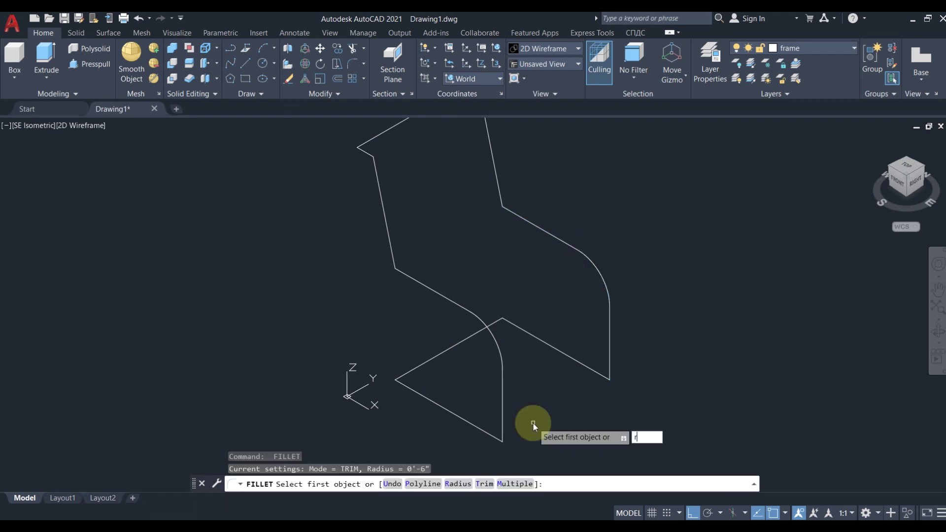
{"action": "type", "text": "r"}
Step: Fillet the bottom front corner and foot tip corners with a 3-inch radius
{"action": "key", "text": "Return"}
{"action": "type", "text": "3"}
{"action": "key", "text": "Return"}
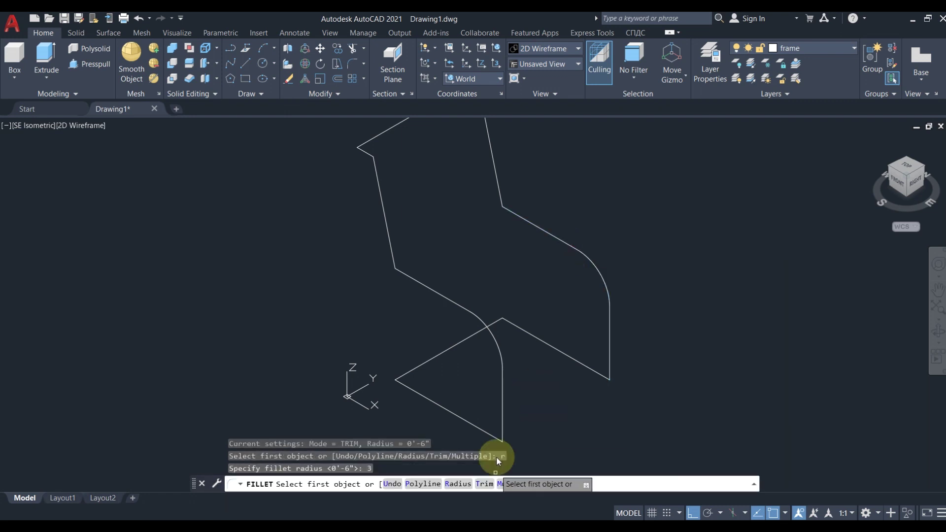
{"action": "left_click", "coordinate": [502, 403]}
{"action": "left_click", "coordinate": [492, 435]}
{"action": "key", "text": "Return"}
{"action": "left_click", "coordinate": [602, 374]}
{"action": "key", "text": "Return"}
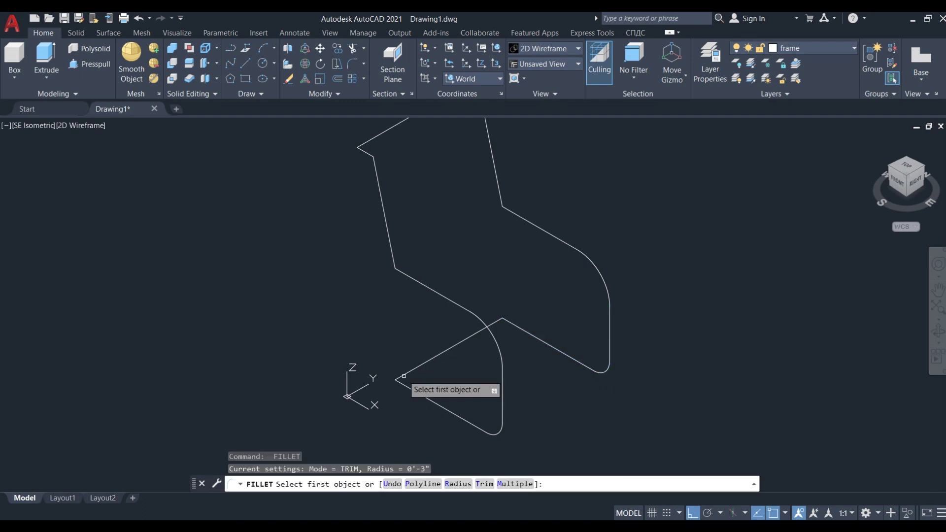
{"action": "left_click", "coordinate": [402, 375]}
{"action": "left_click", "coordinate": [498, 321]}
{"action": "left_click", "coordinate": [532, 334]}
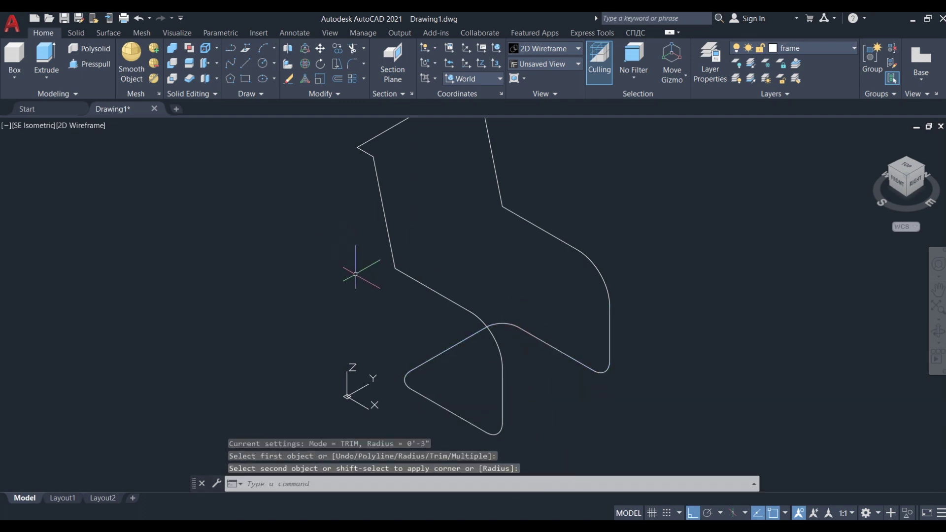
{"action": "scroll", "coordinate": [355, 274], "scroll_direction": "down", "scroll_amount": 5}
{"action": "scroll", "coordinate": [401, 391], "scroll_direction": "up", "scroll_amount": 8}
Step: Fillet the seat's rear bend and a backrest corner at 3 inches
{"action": "key", "text": "Return"}
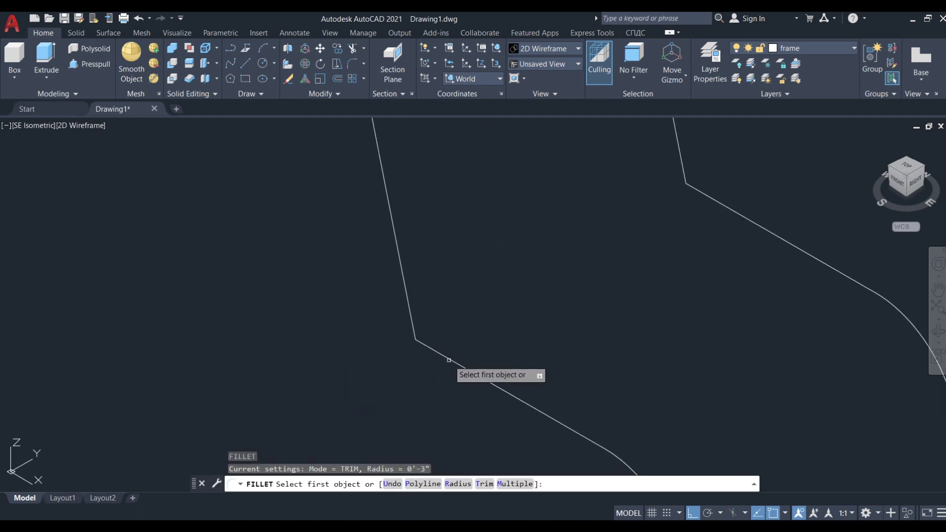
{"action": "left_click", "coordinate": [448, 360]}
{"action": "left_click", "coordinate": [412, 317]}
{"action": "key", "text": "Return"}
{"action": "left_click", "coordinate": [717, 203]}
{"action": "left_click", "coordinate": [678, 151]}
{"action": "scroll", "coordinate": [415, 171], "scroll_direction": "down", "scroll_amount": 6}
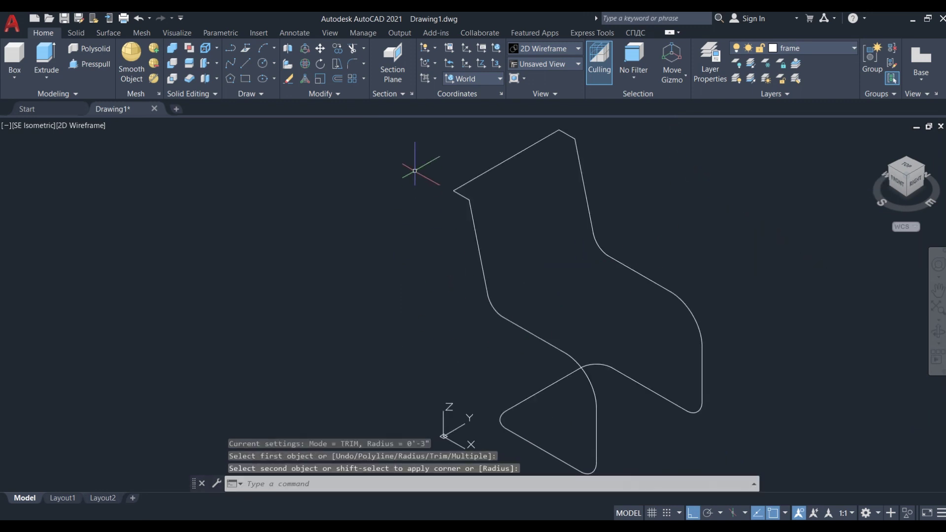
{"action": "scroll", "coordinate": [415, 171], "scroll_direction": "up", "scroll_amount": 4}
Step: Fillet the upper backrest corners with a 2-inch radius
{"action": "key", "text": "Return"}
{"action": "type", "text": "r"}
{"action": "key", "text": "Return"}
{"action": "type", "text": "2"}
{"action": "left_click", "coordinate": [520, 291]}
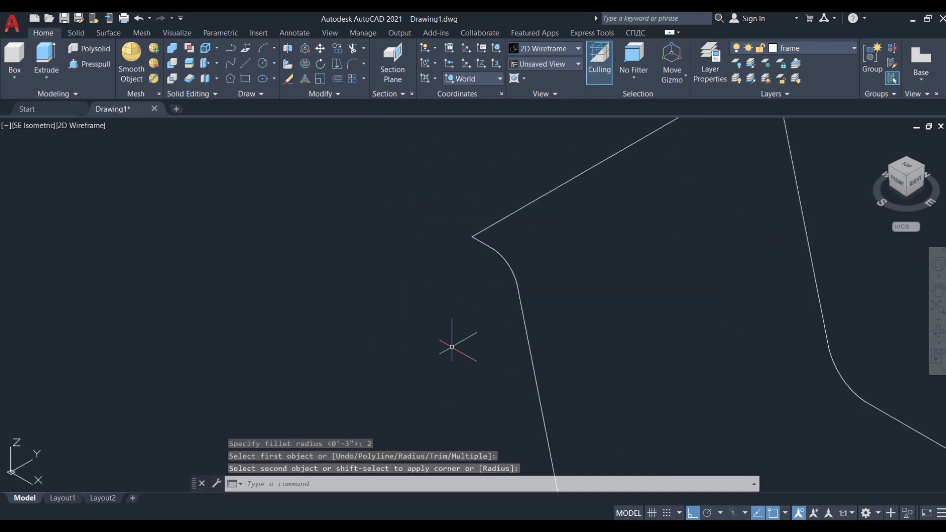
{"action": "left_click", "coordinate": [533, 203]}
{"action": "scroll", "coordinate": [532, 203], "scroll_direction": "down", "scroll_amount": 3}
{"action": "key", "text": "Return"}
{"action": "left_click", "coordinate": [569, 243]}
Step: Turn the arm rest layer back on
{"action": "left_click", "coordinate": [584, 289]}
{"action": "left_click", "coordinate": [814, 49]}
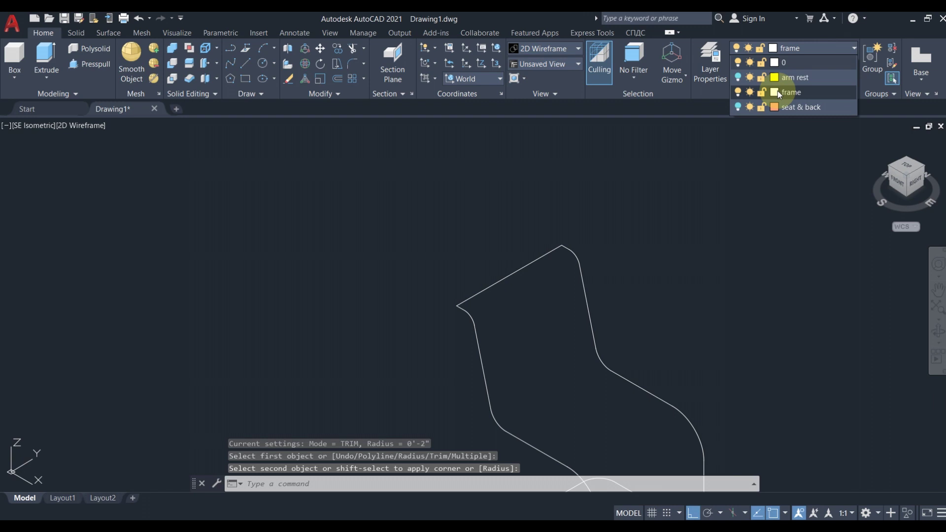
{"action": "left_click", "coordinate": [736, 78]}
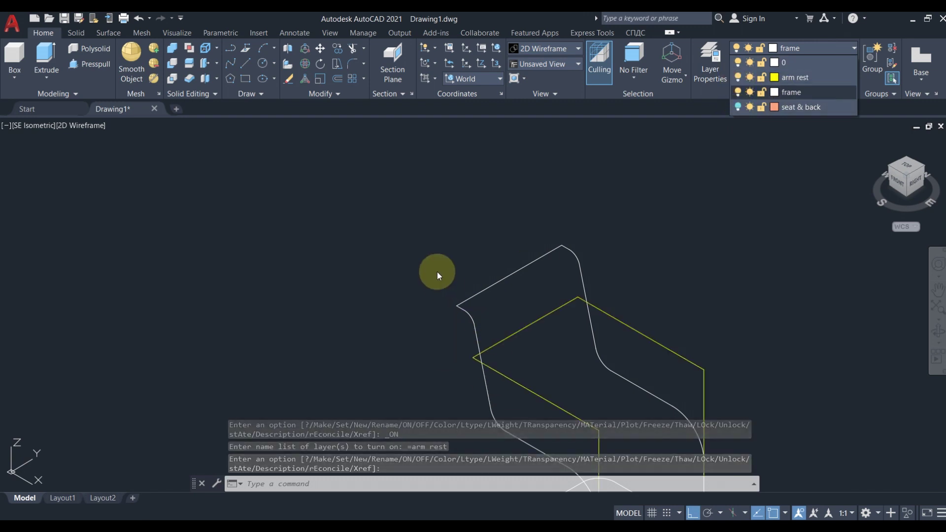
{"action": "scroll", "coordinate": [433, 289], "scroll_direction": "down", "scroll_amount": 2}
{"action": "type", "text": "f"}
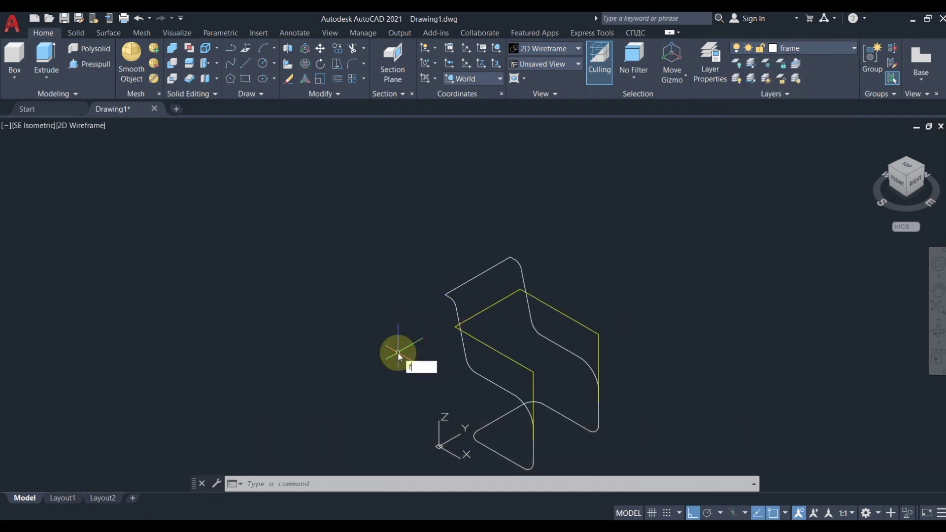
Step: Fillet the frame outline's seat corner
{"action": "key", "text": "Return"}
{"action": "type", "text": "r"}
{"action": "key", "text": "Return"}
{"action": "scroll", "coordinate": [401, 295], "scroll_direction": "up", "scroll_amount": 3}
{"action": "left_click", "coordinate": [412, 274]}
{"action": "key", "text": "Return"}
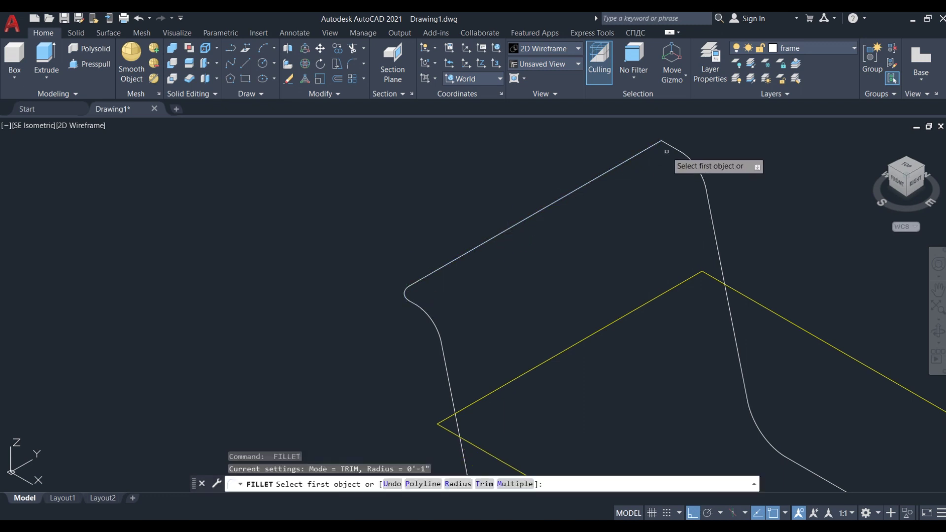
{"action": "left_click", "coordinate": [666, 151]}
{"action": "scroll", "coordinate": [397, 264], "scroll_direction": "down", "scroll_amount": 3}
{"action": "key", "text": "Escape"}
{"action": "key", "text": "Return"}
{"action": "scroll", "coordinate": [436, 259], "scroll_direction": "up", "scroll_amount": 3}
{"action": "left_click", "coordinate": [441, 243]}
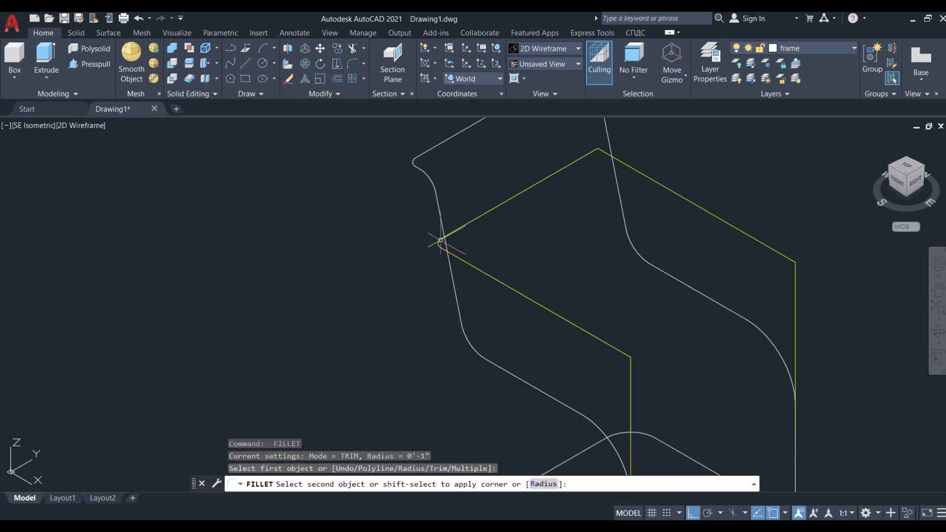
{"action": "left_click", "coordinate": [604, 154]}
{"action": "scroll", "coordinate": [376, 311], "scroll_direction": "down", "scroll_amount": 3}
{"action": "scroll", "coordinate": [428, 338], "scroll_direction": "up", "scroll_amount": 2}
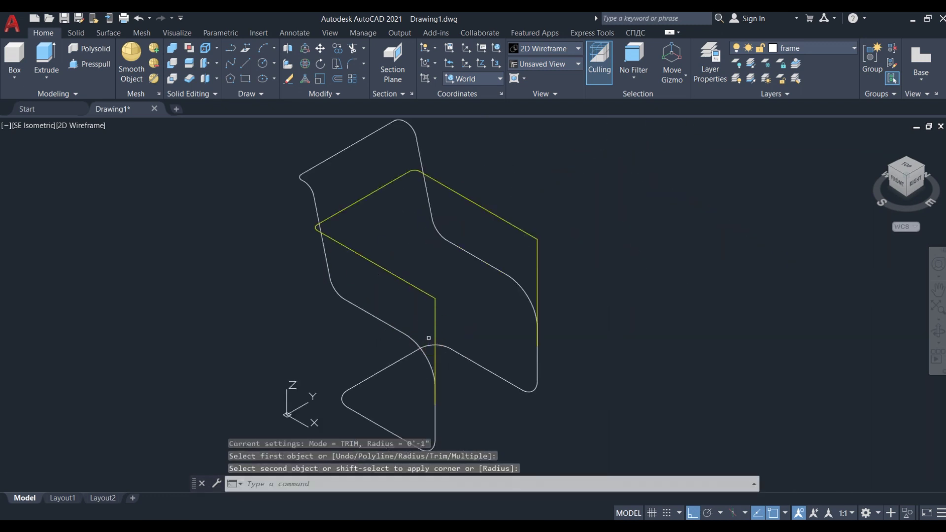
Step: Round the arm rest's top-right corner with an 8-inch radius, then hide the arm rest layer
{"action": "key", "text": "Return"}
{"action": "key", "text": "r"}
{"action": "key", "text": "Return"}
{"action": "key", "text": "8"}
{"action": "key", "text": "Return"}
{"action": "left_click", "coordinate": [434, 332]}
{"action": "left_click", "coordinate": [422, 298]}
{"action": "key", "text": "Return"}
{"action": "left_click", "coordinate": [537, 296]}
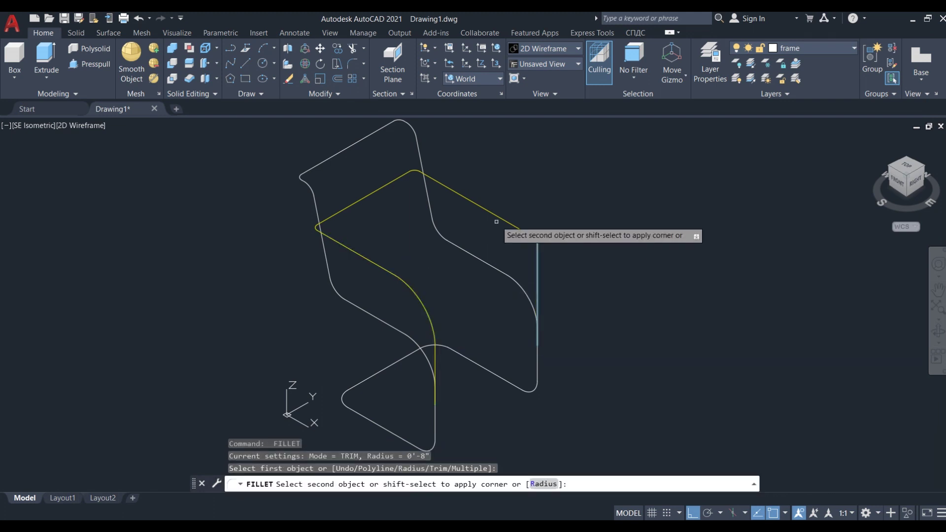
{"action": "left_click", "coordinate": [496, 221]}
{"action": "scroll", "coordinate": [555, 260], "scroll_direction": "down", "scroll_amount": 2}
{"action": "left_click", "coordinate": [835, 48]}
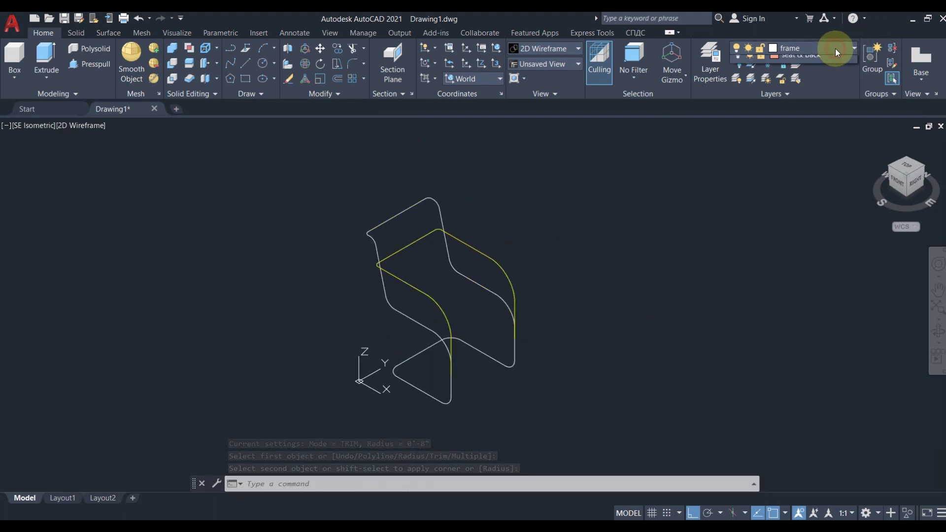
{"action": "left_click", "coordinate": [736, 78]}
{"action": "scroll", "coordinate": [535, 239], "scroll_direction": "down", "scroll_amount": 2}
{"action": "scroll", "coordinate": [467, 353], "scroll_direction": "up", "scroll_amount": 2}
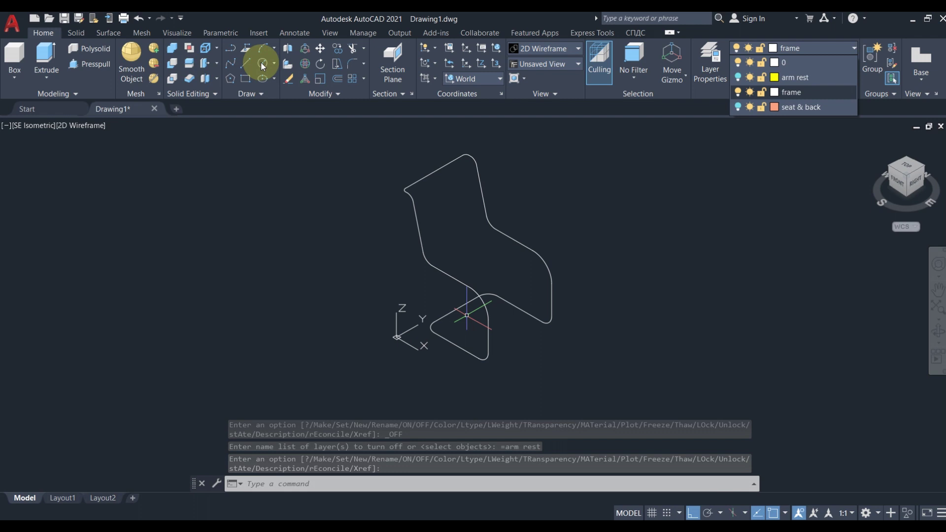
Step: Draw a circle of diameter 1 below the chair
{"action": "left_click", "coordinate": [261, 62]}
{"action": "scroll", "coordinate": [332, 359], "scroll_direction": "up", "scroll_amount": 3}
{"action": "left_click", "coordinate": [485, 347]}
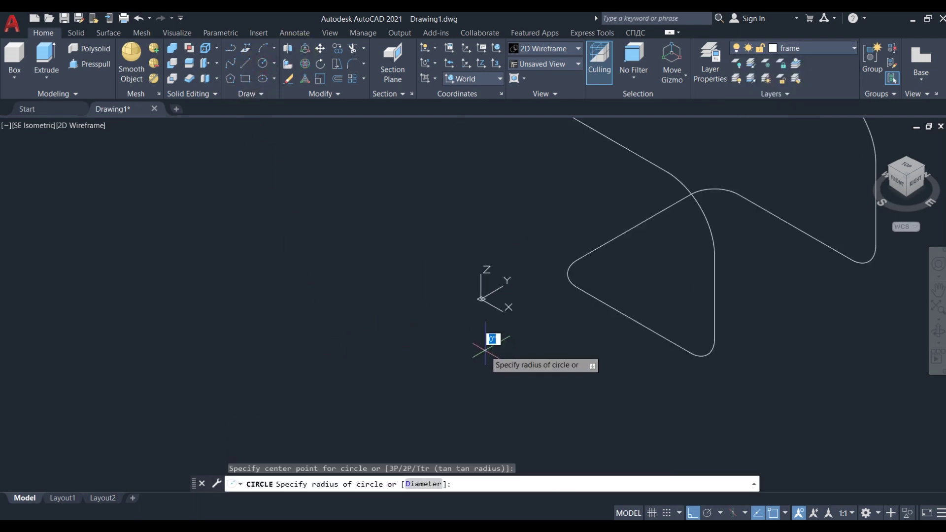
{"action": "type", "text": "d"}
{"action": "key", "text": "Return"}
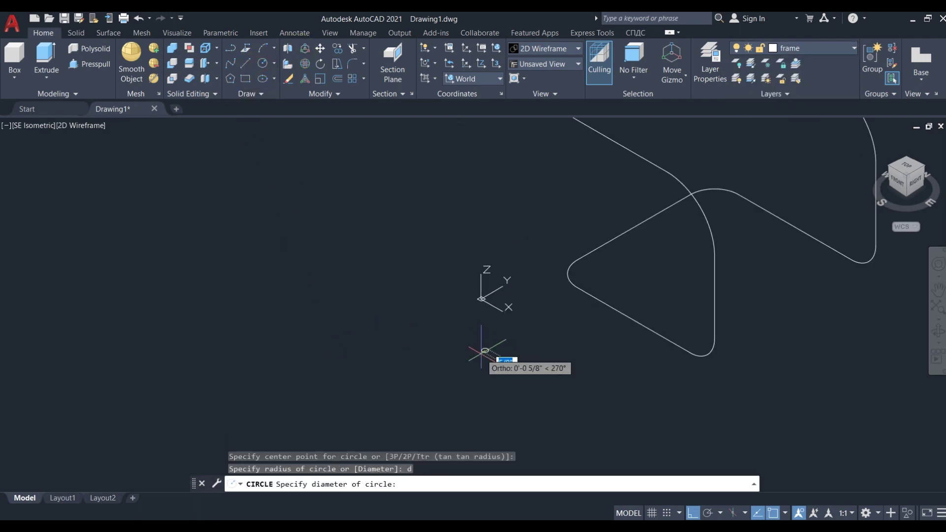
{"action": "type", "text": "1"}
{"action": "key", "text": "Return"}
Step: Copy the small circle to a spot just beside the original
{"action": "left_click", "coordinate": [484, 352]}
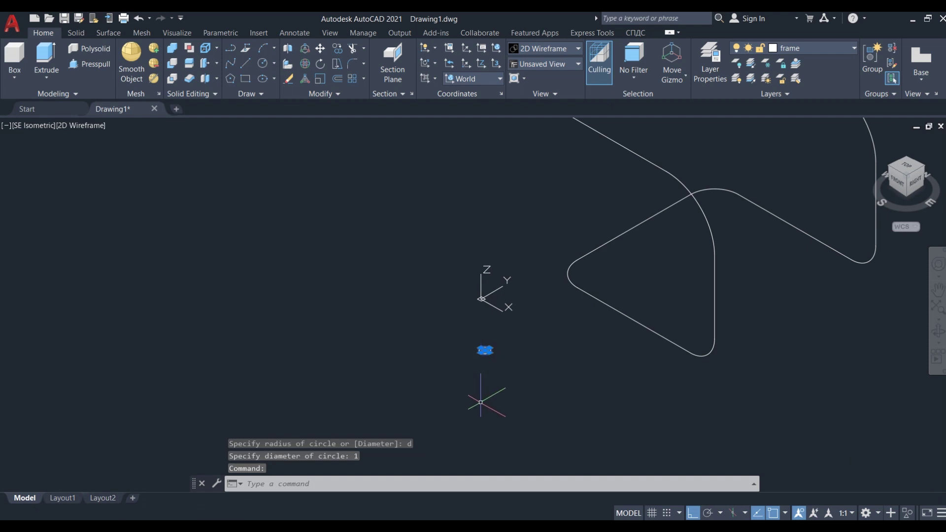
{"action": "type", "text": "o"}
{"action": "key", "text": "Return"}
{"action": "left_click", "coordinate": [483, 406]}
{"action": "scroll", "coordinate": [391, 422], "scroll_direction": "down", "scroll_amount": 2}
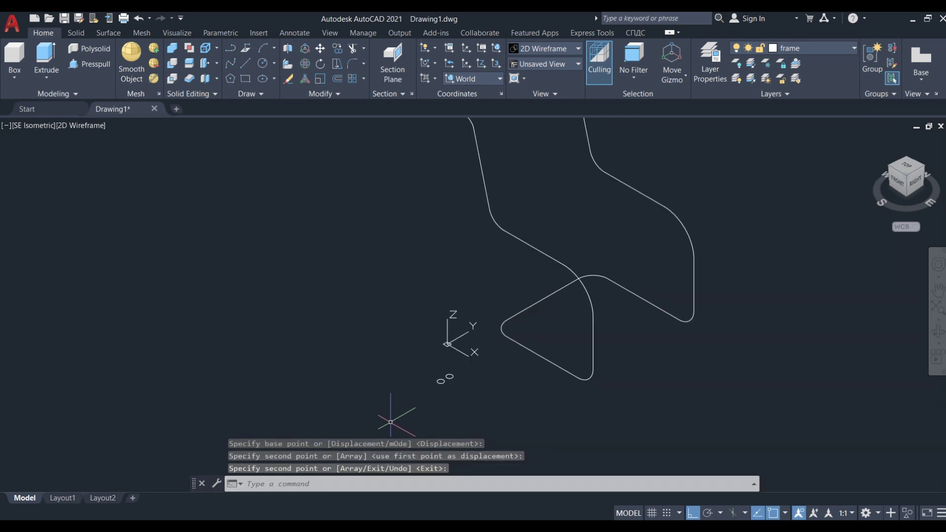
{"action": "scroll", "coordinate": [391, 422], "scroll_direction": "down", "scroll_amount": 1}
Step: Window-select all 24 chair outline pieces and JOIN them into one spline
{"action": "left_click", "coordinate": [654, 160]}
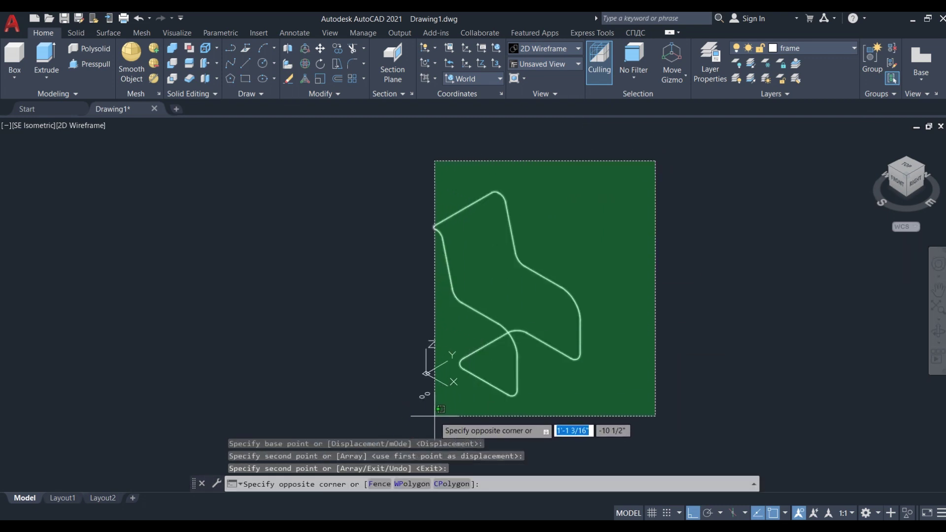
{"action": "left_click", "coordinate": [446, 407]}
{"action": "scroll", "coordinate": [502, 183], "scroll_direction": "up", "scroll_amount": 2}
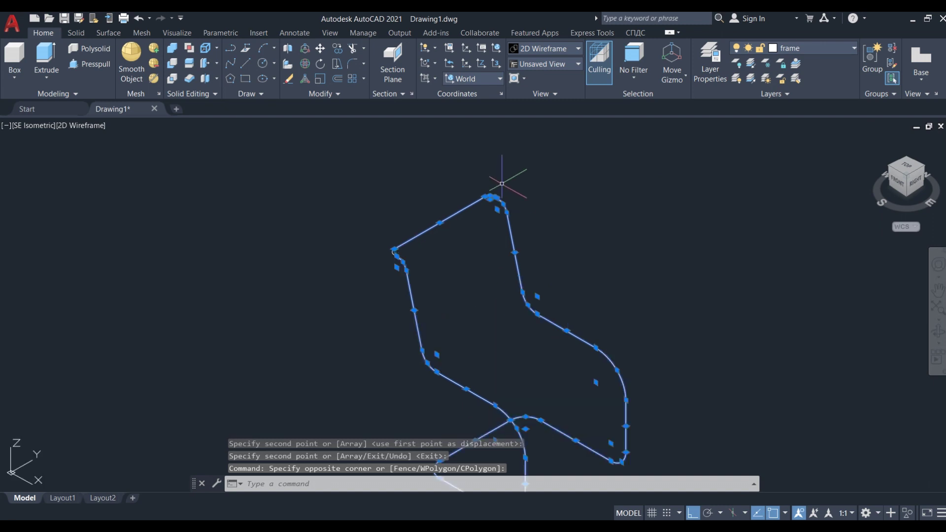
{"action": "left_click", "coordinate": [529, 168]}
{"action": "left_click", "coordinate": [359, 285]}
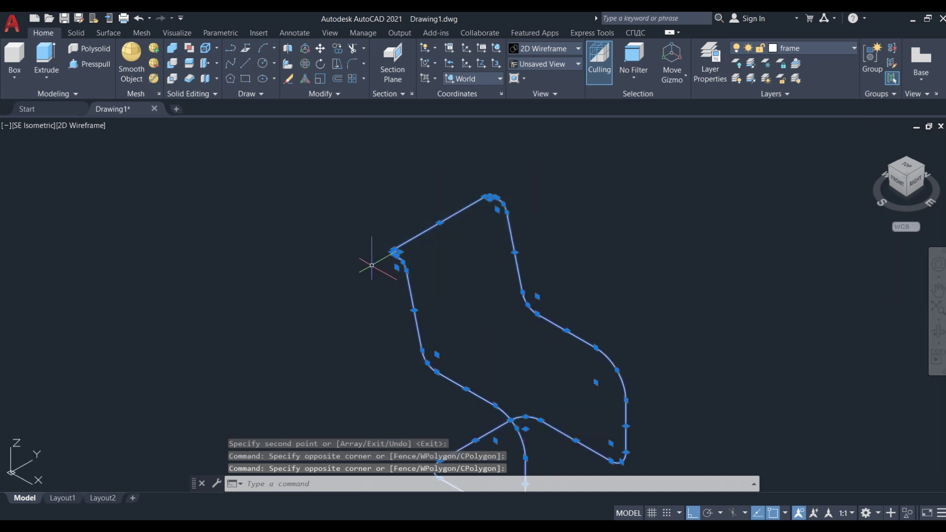
{"action": "scroll", "coordinate": [379, 239], "scroll_direction": "down", "scroll_amount": 3}
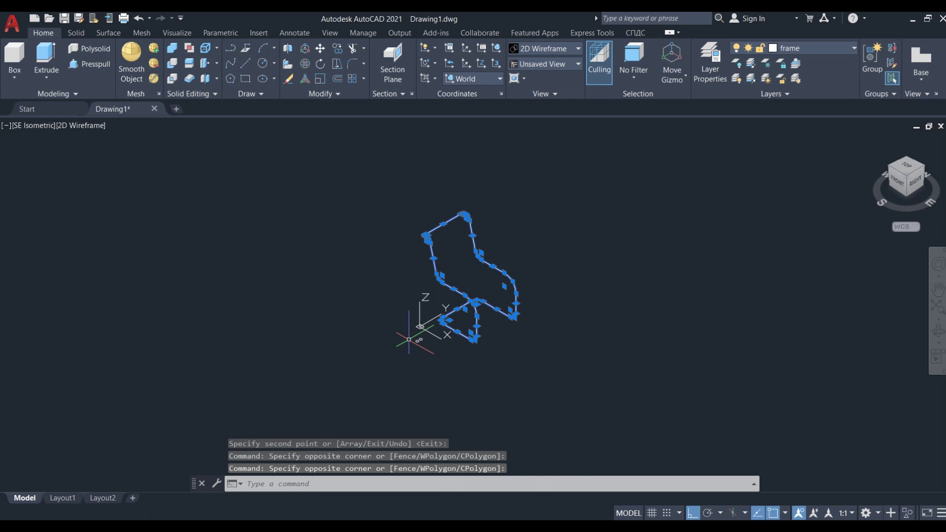
{"action": "type", "text": "j"}
{"action": "key", "text": "Return"}
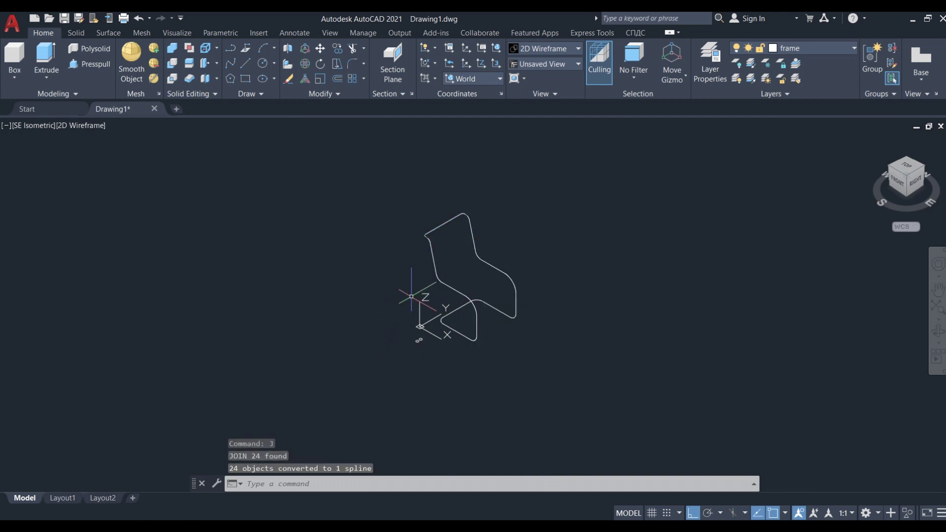
{"action": "scroll", "coordinate": [413, 268], "scroll_direction": "up", "scroll_amount": 2}
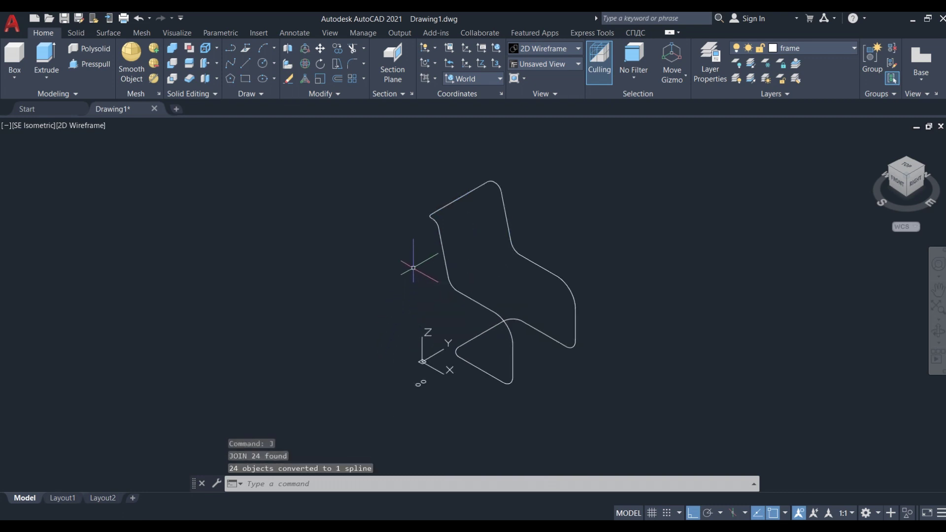
{"action": "left_click", "coordinate": [843, 50]}
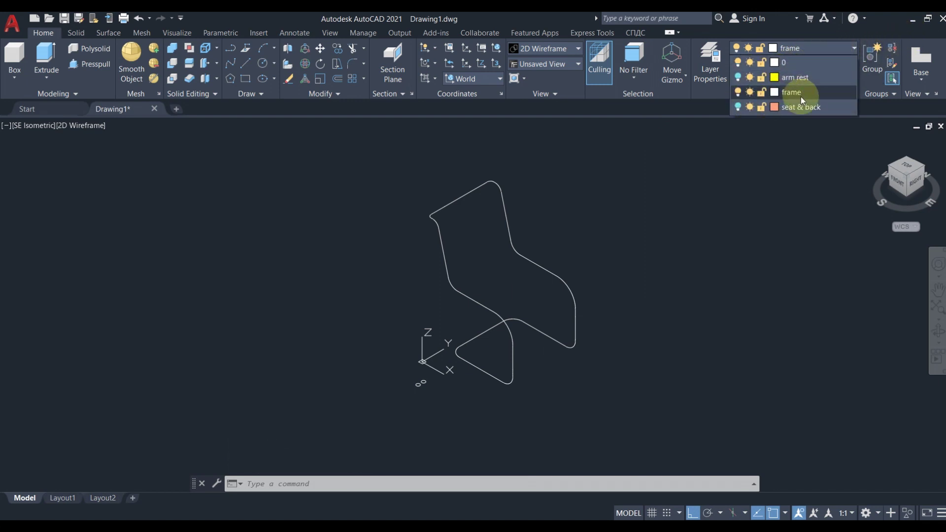
Step: Make arm rest the current layer, with the frame and seat & back layers hidden
{"action": "left_click", "coordinate": [738, 107]}
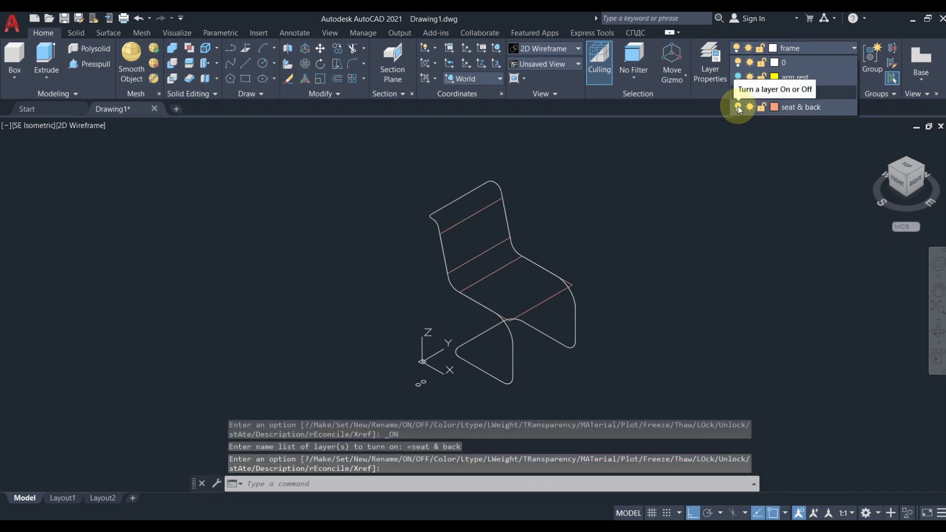
{"action": "left_click", "coordinate": [738, 107]}
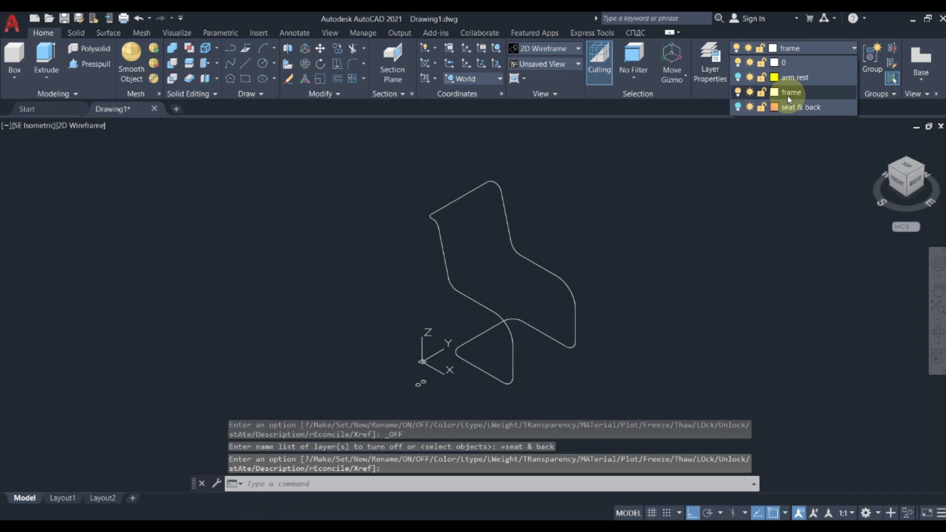
{"action": "left_click", "coordinate": [738, 77]}
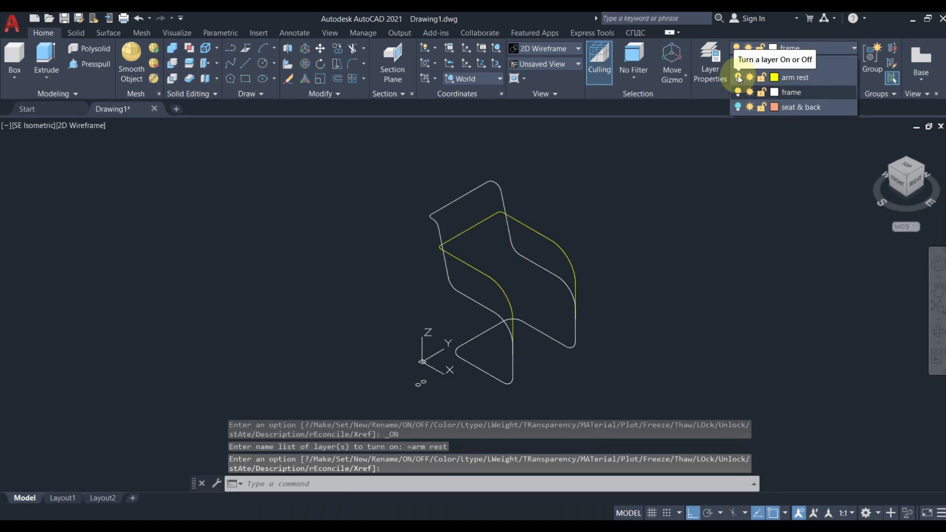
{"action": "left_click", "coordinate": [794, 79]}
{"action": "left_click", "coordinate": [854, 47]}
{"action": "left_click", "coordinate": [737, 92]}
{"action": "left_click", "coordinate": [528, 220]}
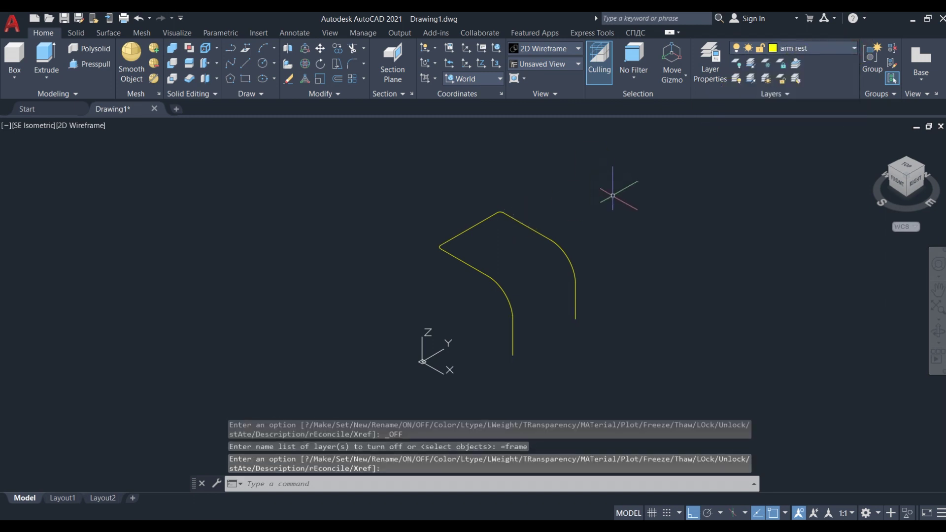
Step: Window-select the nine upper and lower arm rest pieces and join them into one spline
{"action": "left_click", "coordinate": [617, 174]}
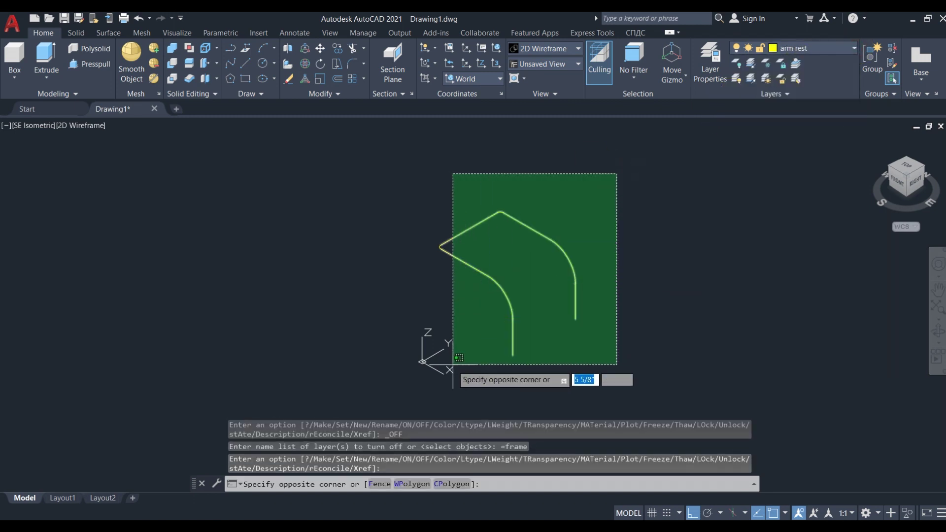
{"action": "left_click", "coordinate": [461, 268]}
{"action": "left_click", "coordinate": [610, 260]}
{"action": "left_click", "coordinate": [502, 373]}
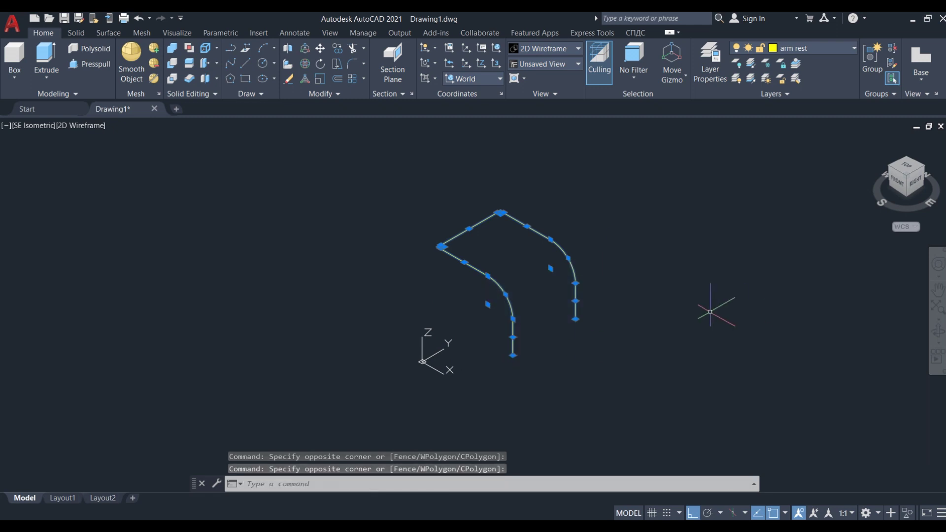
{"action": "type", "text": "j"}
{"action": "key", "text": "Return"}
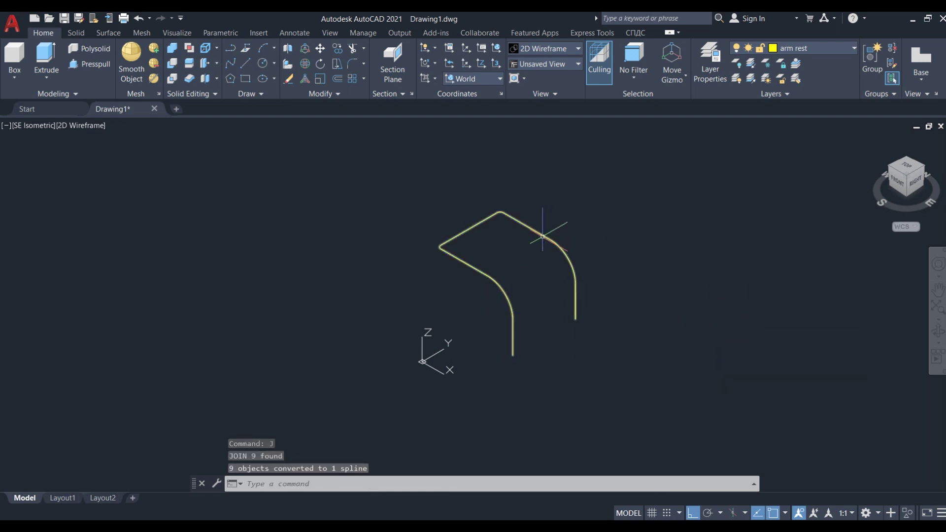
{"action": "left_click", "coordinate": [853, 48]}
Step: Show the frame layer and sweep a small circle along the yellow arm rest spline
{"action": "left_click", "coordinate": [737, 92]}
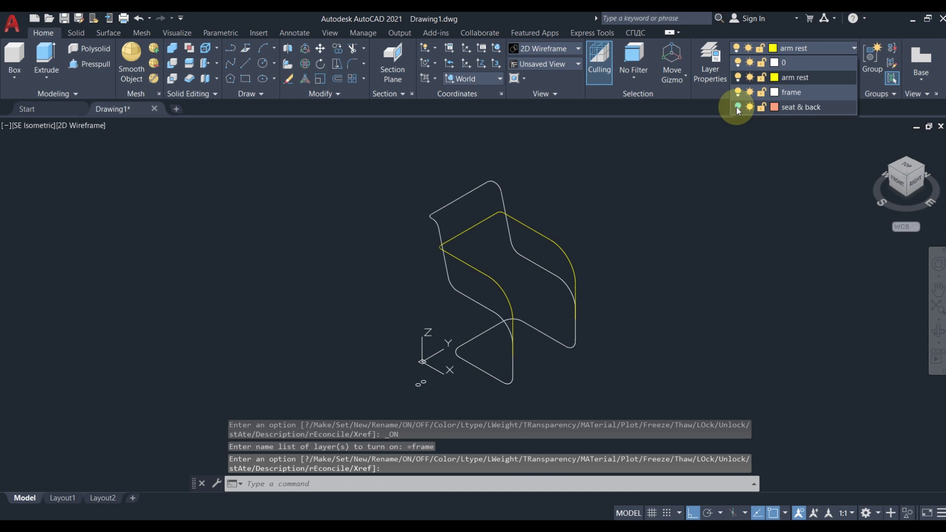
{"action": "scroll", "coordinate": [578, 322], "scroll_direction": "up", "scroll_amount": 2}
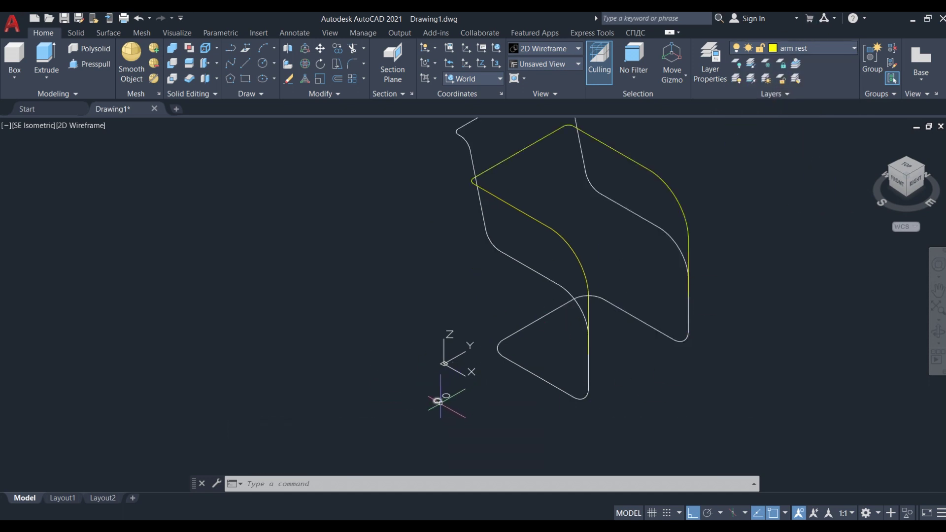
{"action": "key", "text": "Escape"}
{"action": "left_click", "coordinate": [46, 79]}
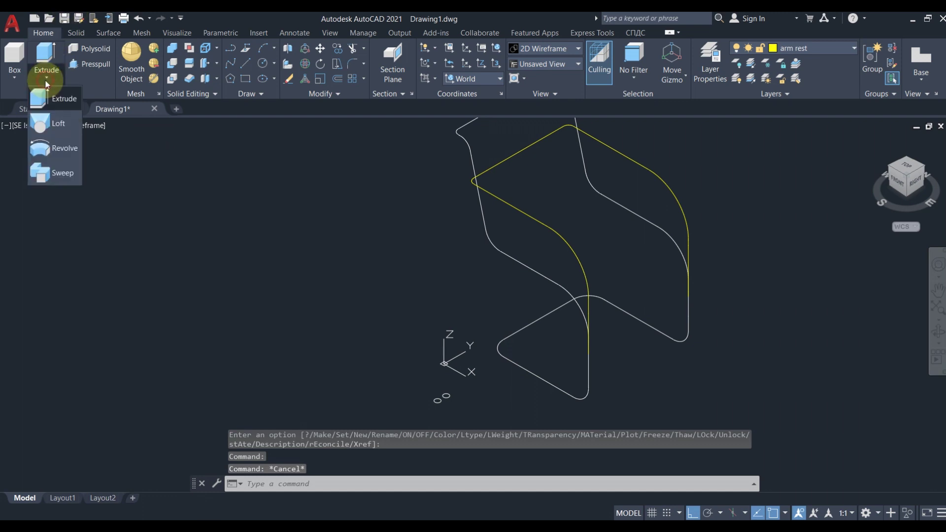
{"action": "left_click", "coordinate": [55, 175]}
{"action": "left_click", "coordinate": [437, 399]}
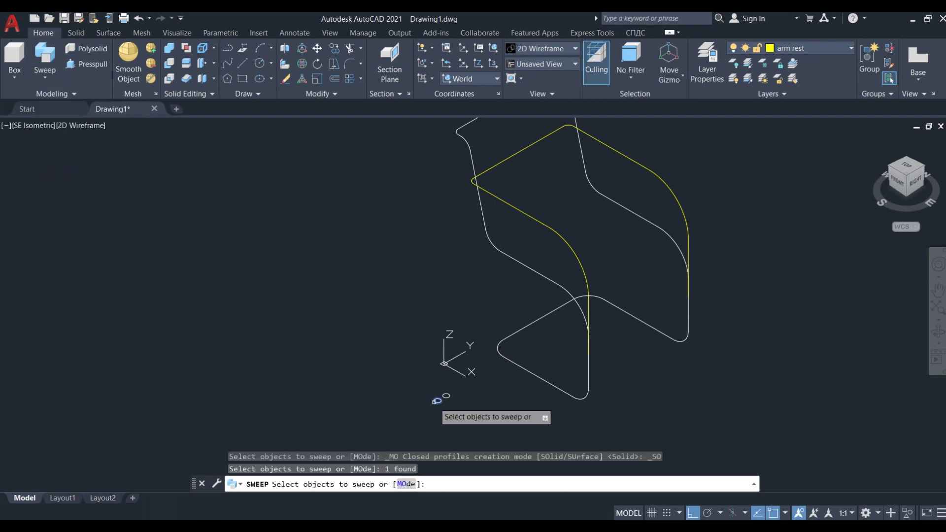
{"action": "key", "text": "Return"}
{"action": "left_click", "coordinate": [555, 231]}
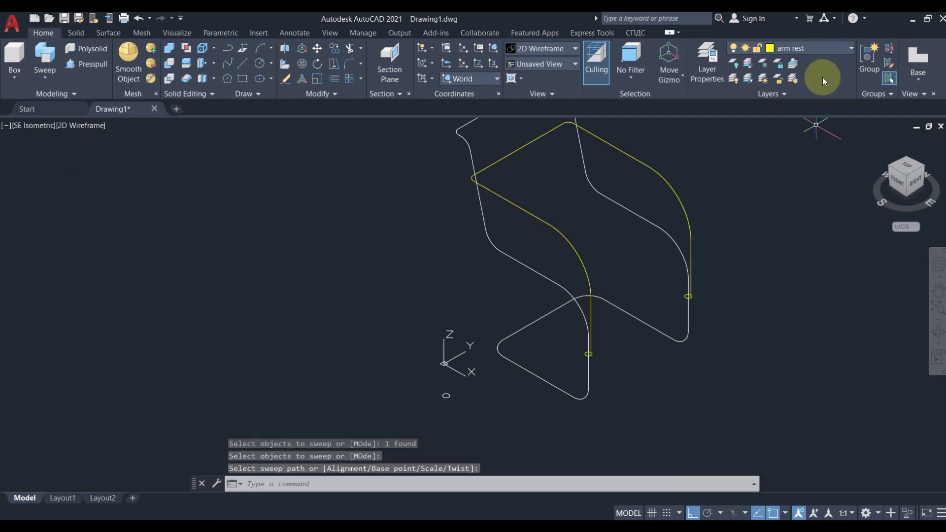
Step: On the frame layer, sweep the other circle along the frame and shade it Conceptual
{"action": "left_click", "coordinate": [830, 49]}
{"action": "left_click", "coordinate": [787, 93]}
{"action": "left_click", "coordinate": [45, 59]}
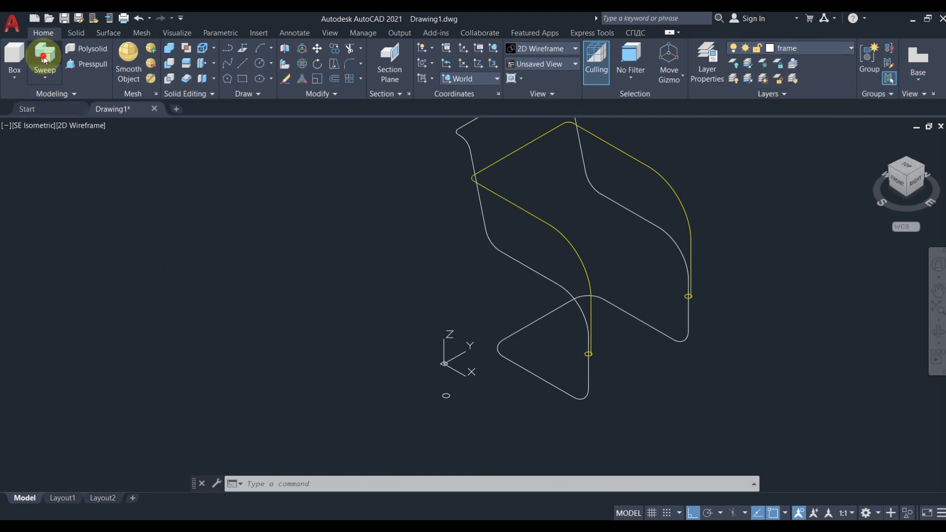
{"action": "left_click", "coordinate": [445, 396]}
{"action": "key", "text": "Return"}
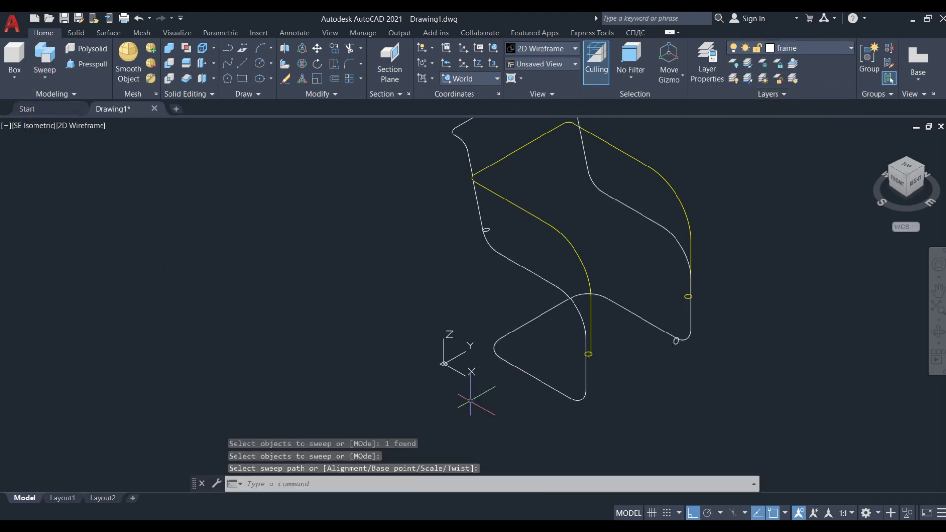
{"action": "scroll", "coordinate": [545, 274], "scroll_direction": "down", "scroll_amount": 2}
{"action": "scroll", "coordinate": [661, 200], "scroll_direction": "up", "scroll_amount": 2}
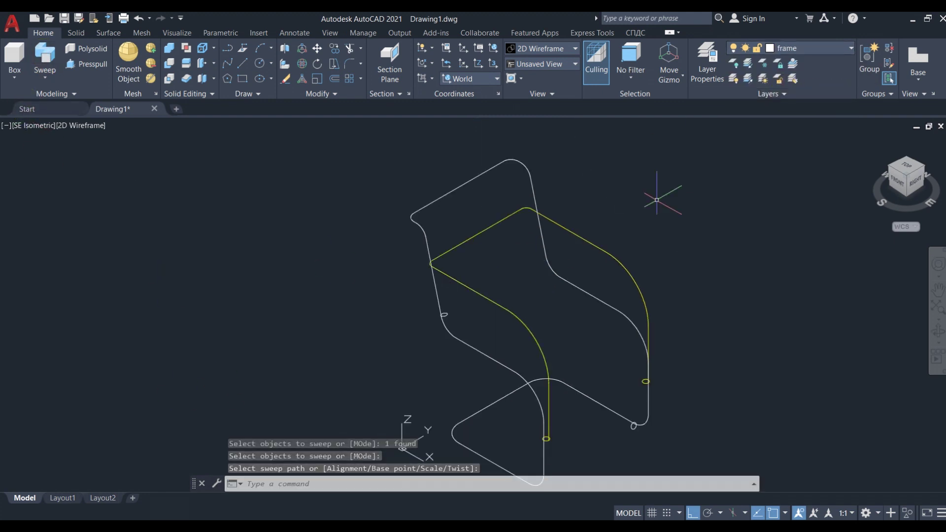
{"action": "left_click", "coordinate": [78, 126]}
{"action": "left_click", "coordinate": [114, 165]}
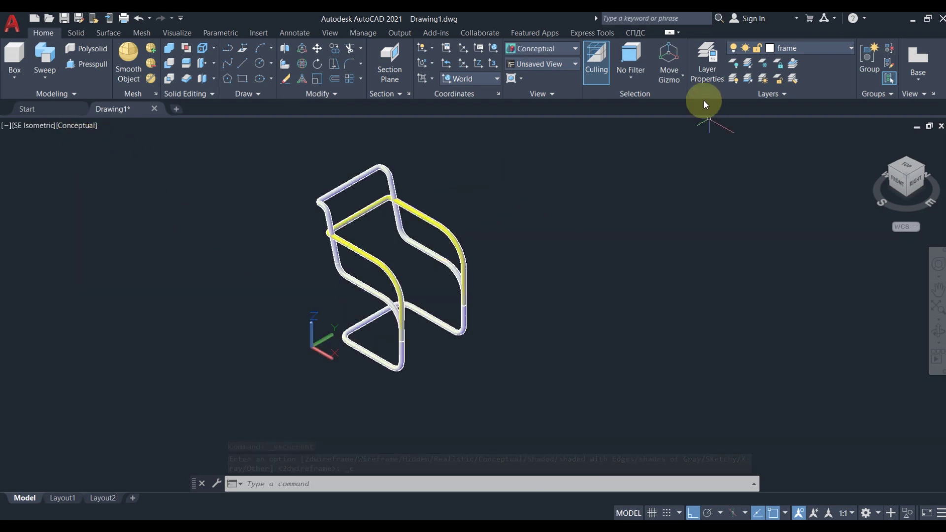
Step: Turn off the frame and arm rest layers and turn on the seat & back layer
{"action": "left_click", "coordinate": [848, 47]}
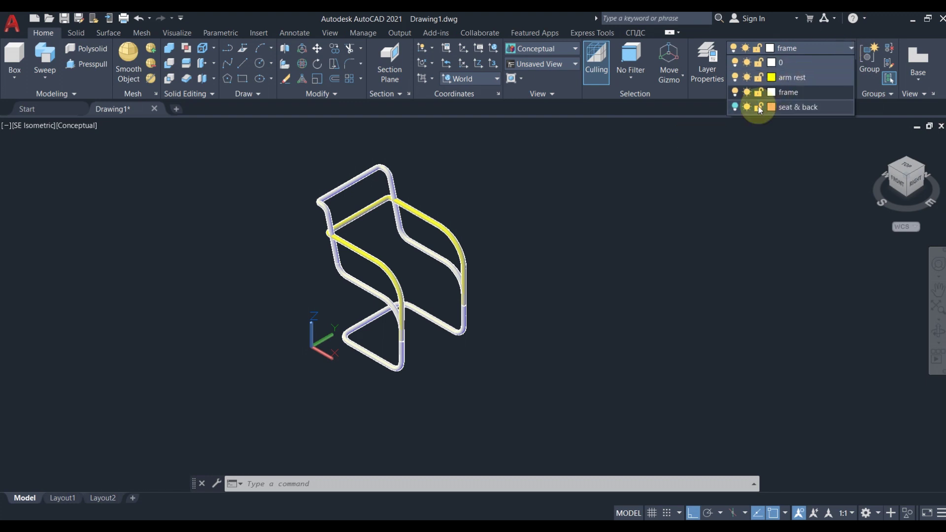
{"action": "left_click", "coordinate": [734, 91]}
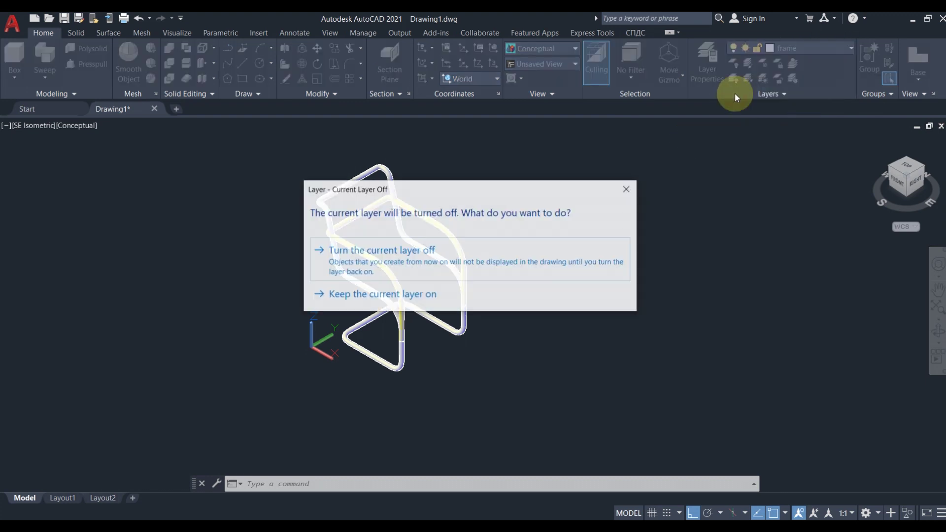
{"action": "left_click", "coordinate": [392, 260]}
{"action": "left_click", "coordinate": [836, 51]}
{"action": "left_click", "coordinate": [805, 60]}
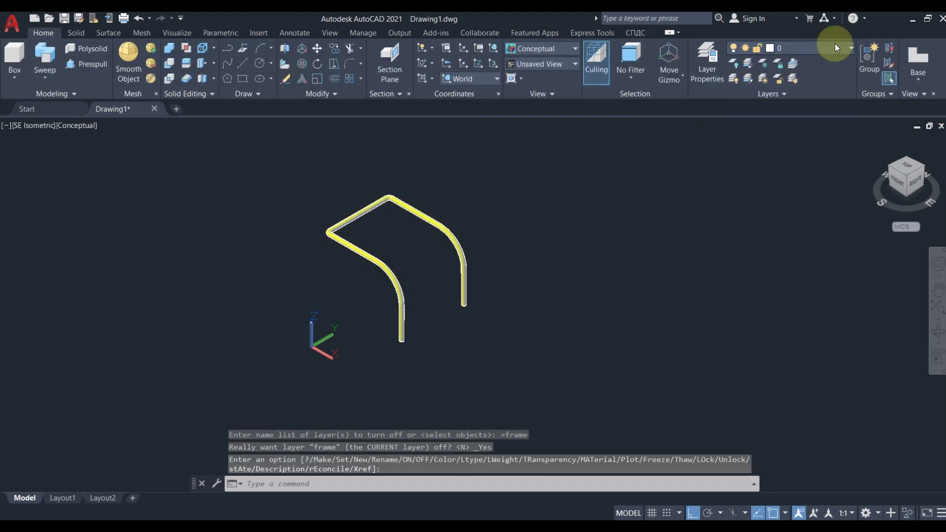
{"action": "left_click", "coordinate": [844, 48]}
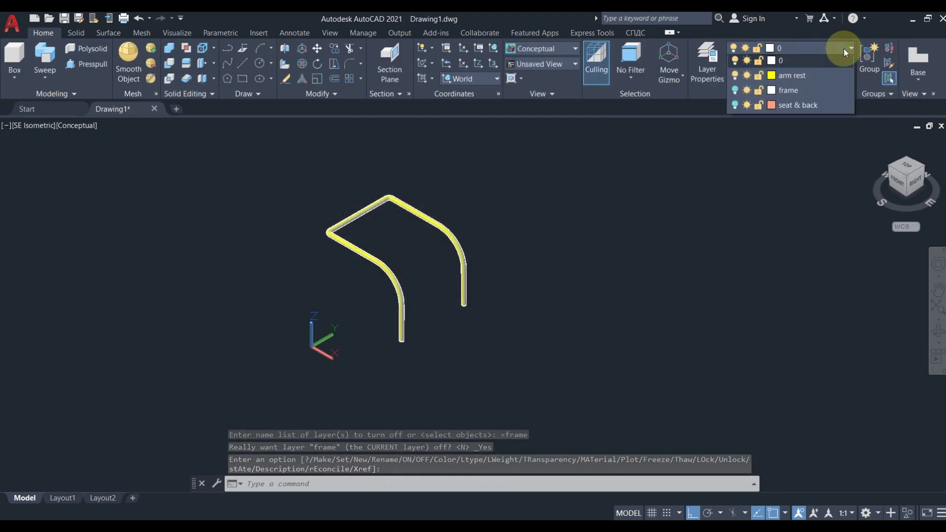
{"action": "left_click", "coordinate": [735, 78]}
{"action": "left_click", "coordinate": [735, 107]}
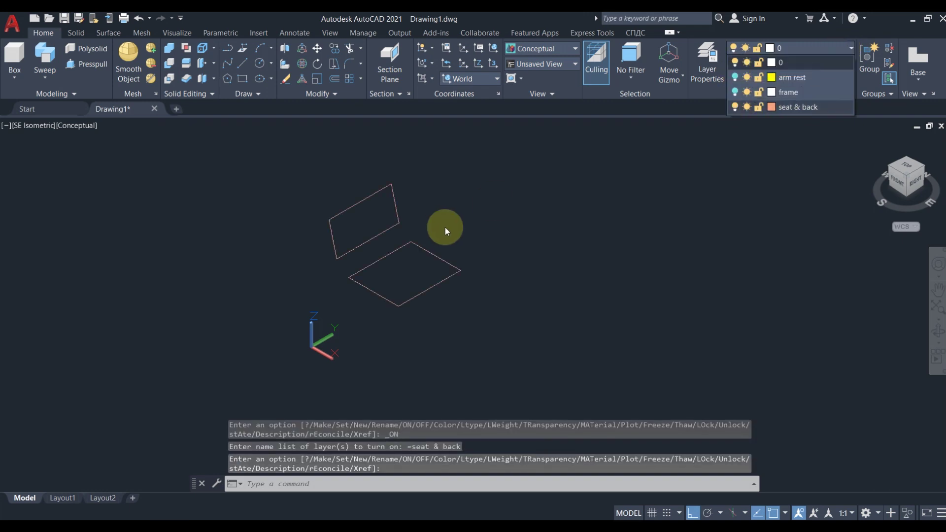
{"action": "scroll", "coordinate": [196, 259], "scroll_direction": "up", "scroll_amount": 2}
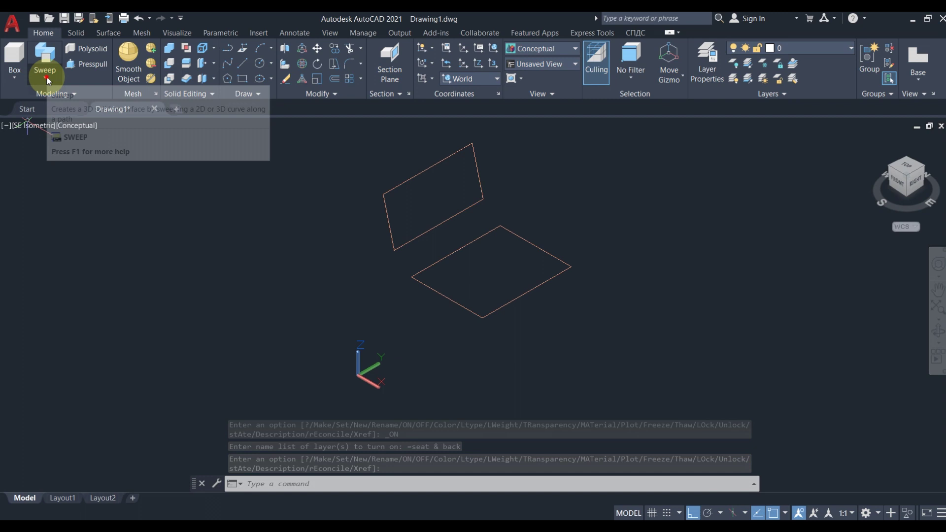
Step: Extrude the lower seat rectangle to a 0.75 thickness
{"action": "left_click", "coordinate": [45, 76]}
{"action": "left_click", "coordinate": [61, 102]}
{"action": "left_click", "coordinate": [465, 308]}
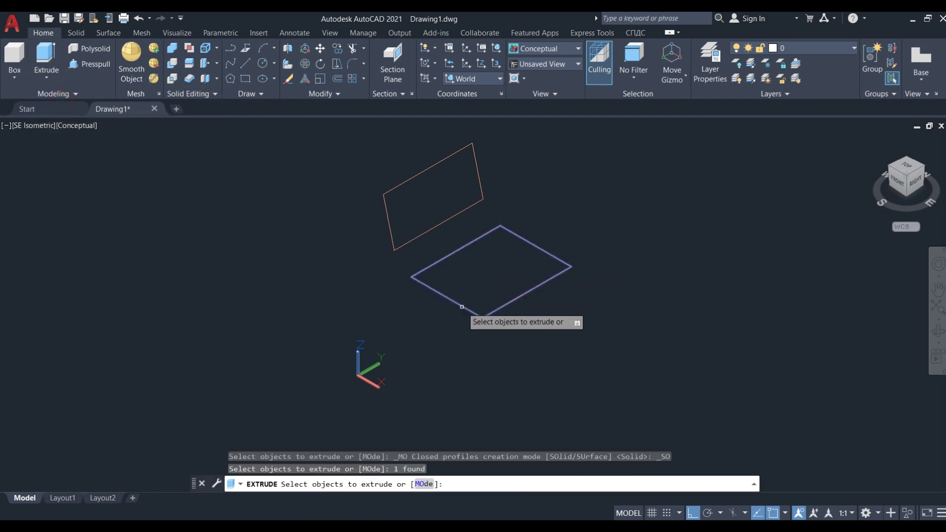
{"action": "key", "text": "Return"}
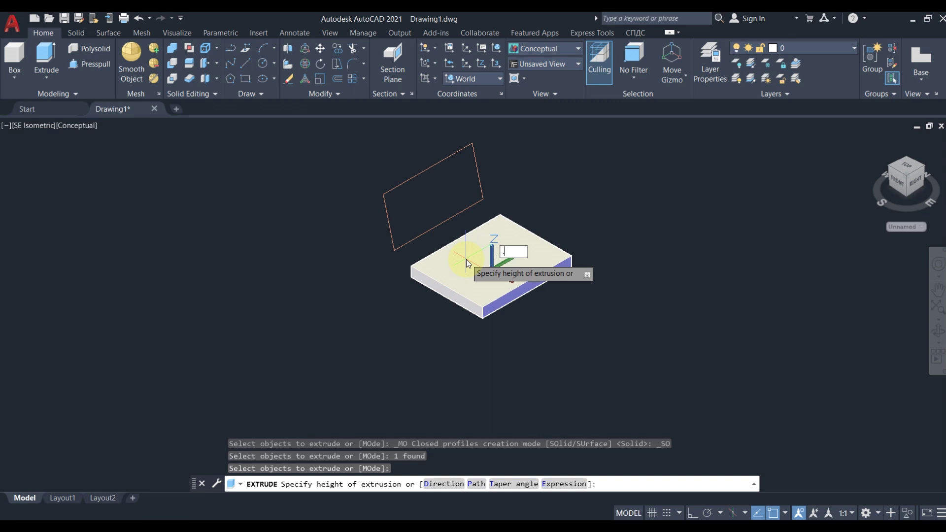
{"action": "type", "text": "75"}
{"action": "key", "text": "Return"}
Step: Extrude the tilted back rectangle to a 0.75 thickness
{"action": "left_click", "coordinate": [46, 69]}
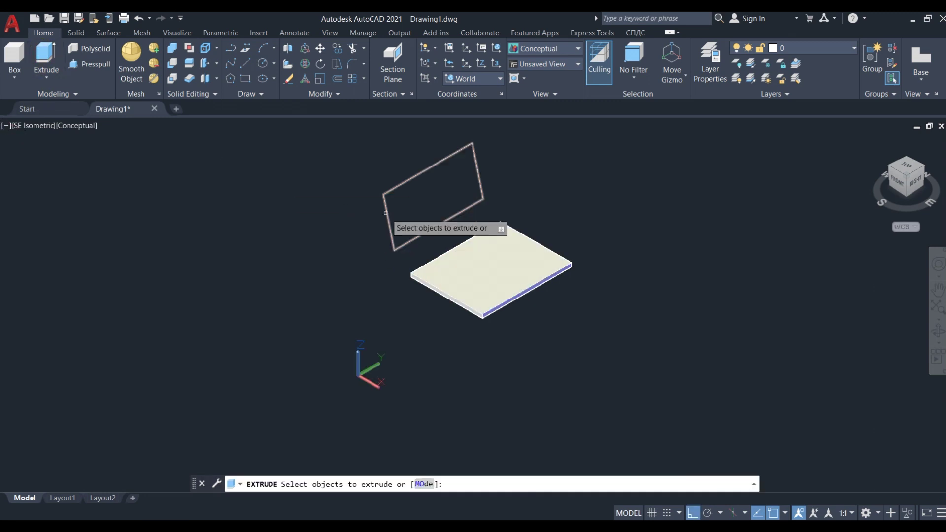
{"action": "left_click", "coordinate": [387, 215]}
{"action": "key", "text": "Return"}
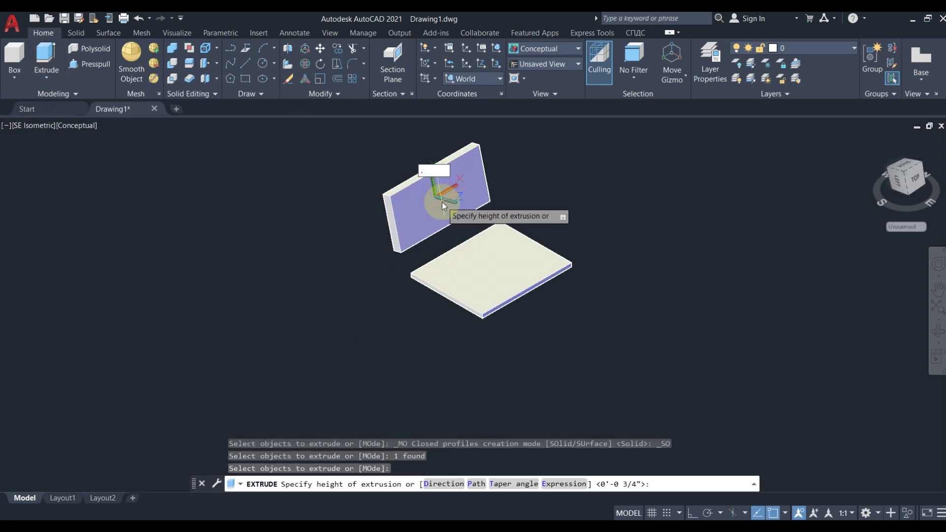
{"action": "type", "text": ".75"}
{"action": "key", "text": "Return"}
{"action": "scroll", "coordinate": [309, 253], "scroll_direction": "up", "scroll_amount": 5}
{"action": "scroll", "coordinate": [309, 253], "scroll_direction": "down", "scroll_amount": 5}
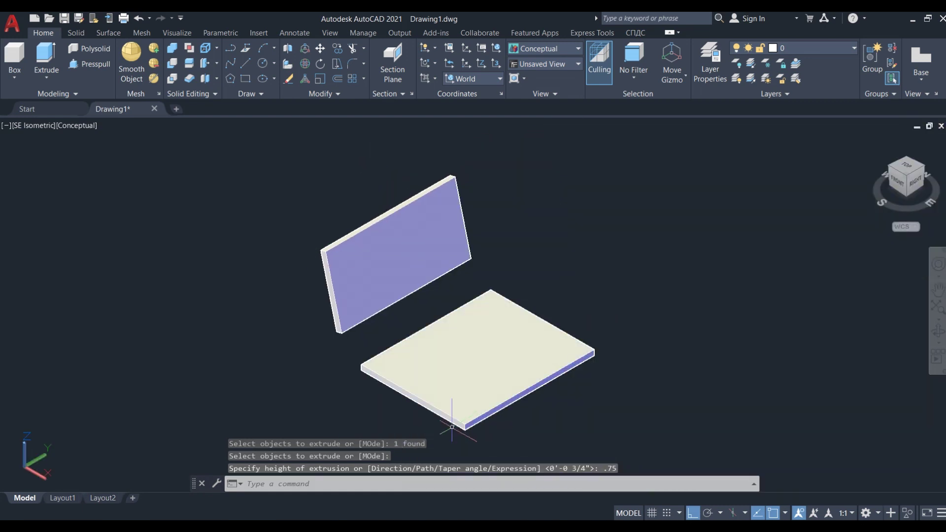
{"action": "scroll", "coordinate": [451, 405], "scroll_direction": "up", "scroll_amount": 1}
{"action": "scroll", "coordinate": [376, 411], "scroll_direction": "down", "scroll_amount": 1}
{"action": "type", "text": "fillet"}
{"action": "key", "text": "Return"}
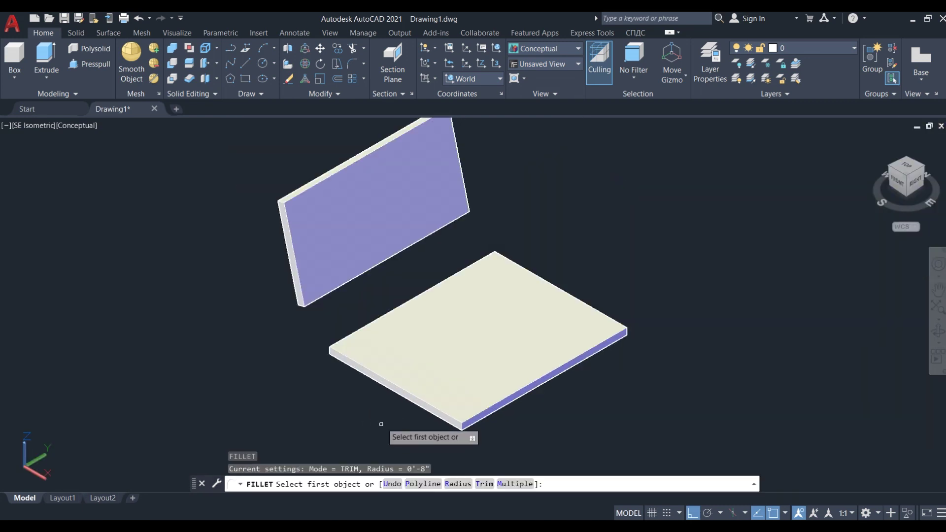
Step: Fillet the seat panel's edge chains with a 0.5 radius
{"action": "left_click", "coordinate": [459, 484]}
{"action": "type", "text": ".5"}
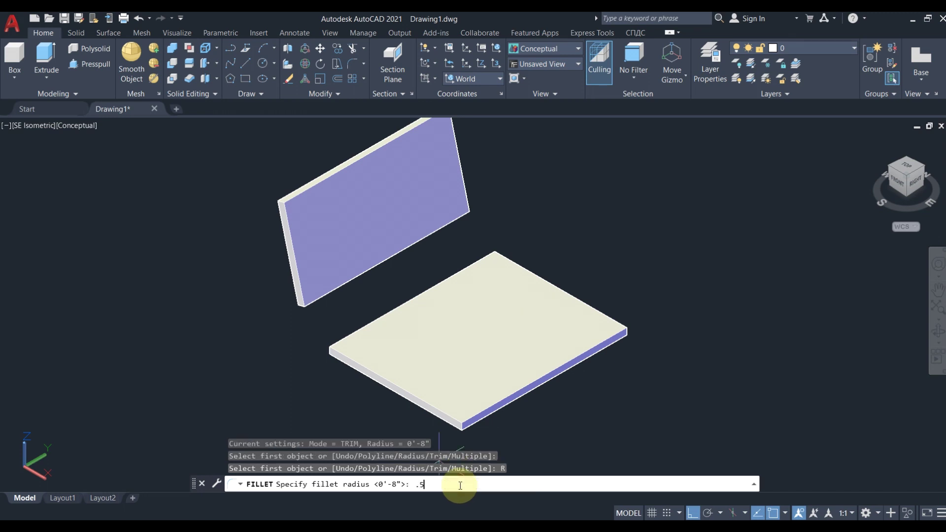
{"action": "key", "text": "Return"}
{"action": "left_click", "coordinate": [473, 425]}
{"action": "key", "text": "Return"}
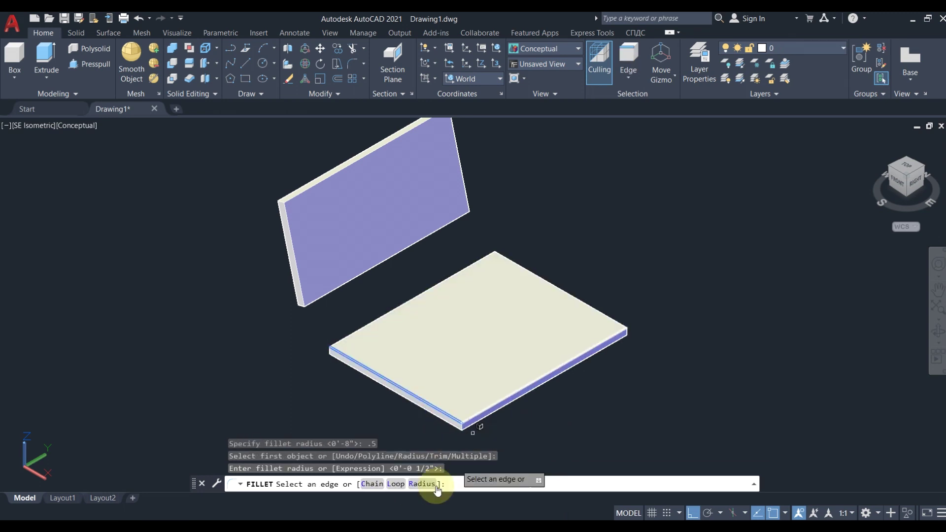
{"action": "left_click", "coordinate": [372, 484]}
{"action": "left_click", "coordinate": [583, 300]}
{"action": "left_click", "coordinate": [467, 263]}
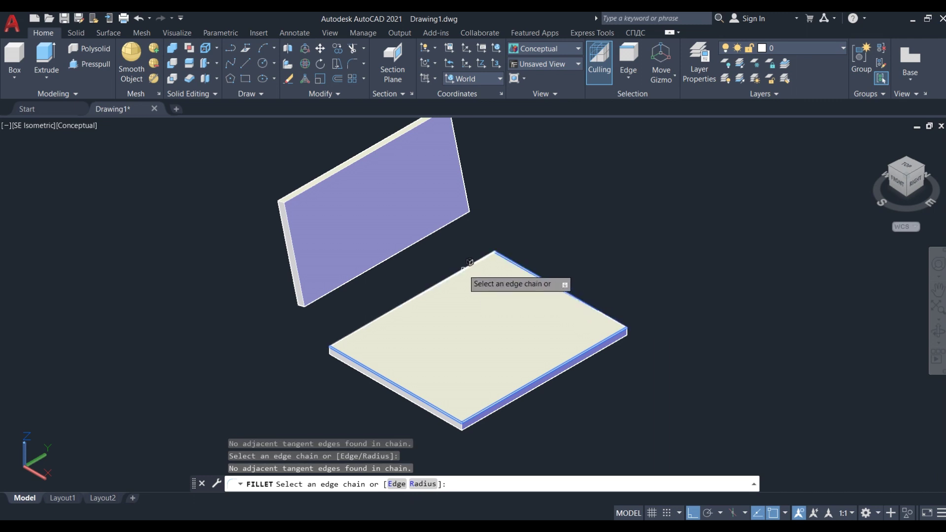
{"action": "key", "text": "Return"}
{"action": "scroll", "coordinate": [323, 254], "scroll_direction": "up", "scroll_amount": 2}
Step: Fillet the back panel's top, left and right edge chains at 0.5 radius
{"action": "key", "text": "Return"}
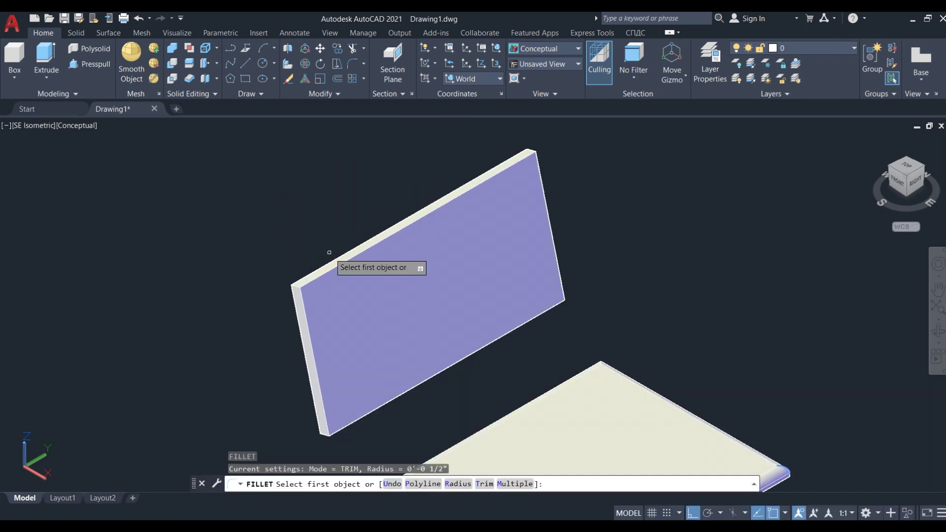
{"action": "left_click", "coordinate": [332, 261]}
{"action": "key", "text": "Return"}
{"action": "left_click", "coordinate": [371, 484]}
{"action": "left_click", "coordinate": [311, 353]}
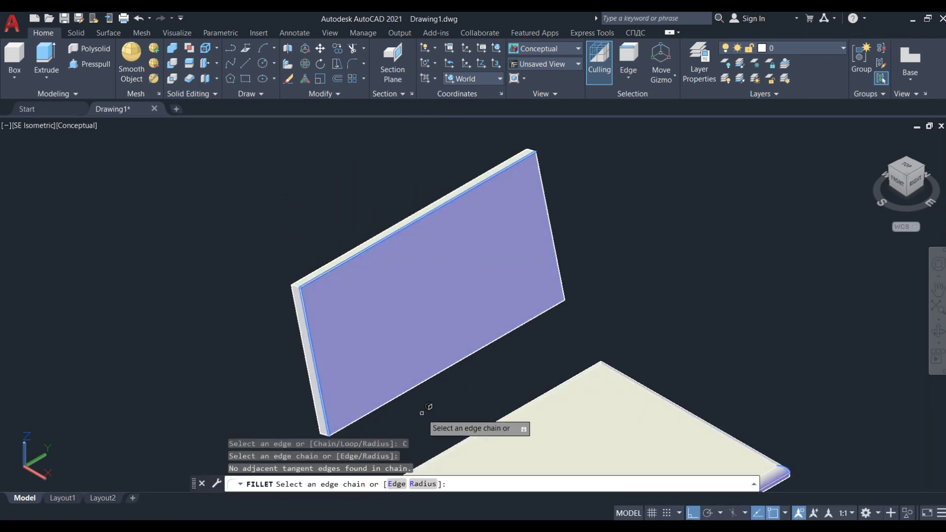
{"action": "left_click", "coordinate": [553, 230]}
{"action": "key", "text": "Return"}
{"action": "scroll", "coordinate": [553, 185], "scroll_direction": "down", "scroll_amount": 3}
{"action": "scroll", "coordinate": [571, 206], "scroll_direction": "up", "scroll_amount": 2}
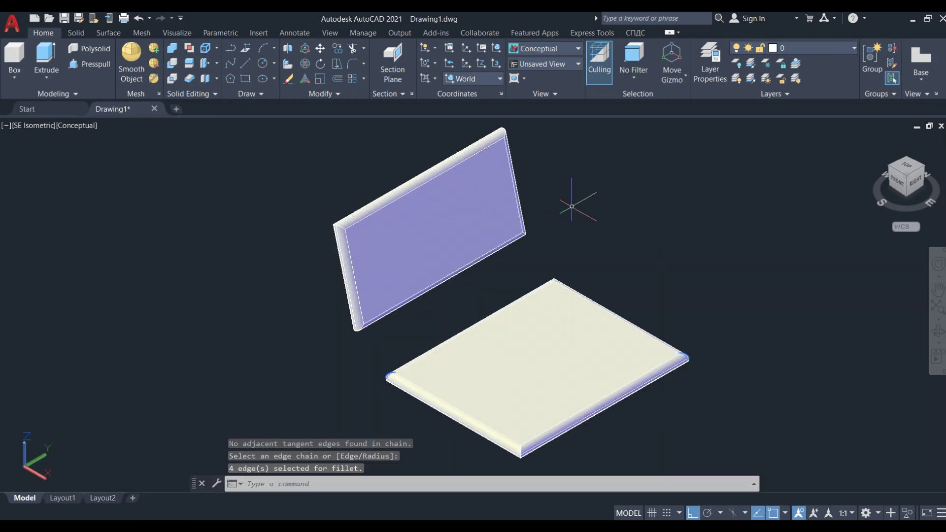
Step: Move both panels onto the seat & back layer and turn the arm rest and frame layers on
{"action": "left_click", "coordinate": [636, 208]}
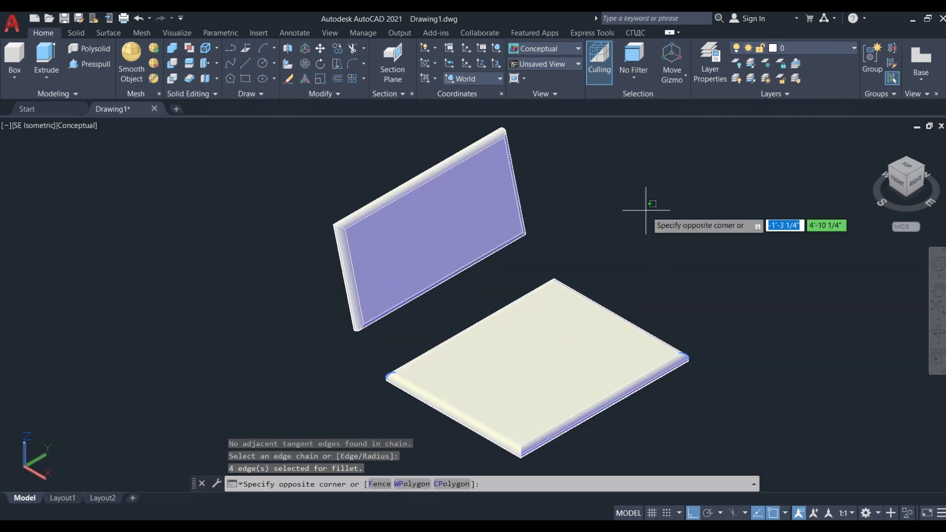
{"action": "key", "text": "Escape"}
{"action": "left_click", "coordinate": [661, 233]}
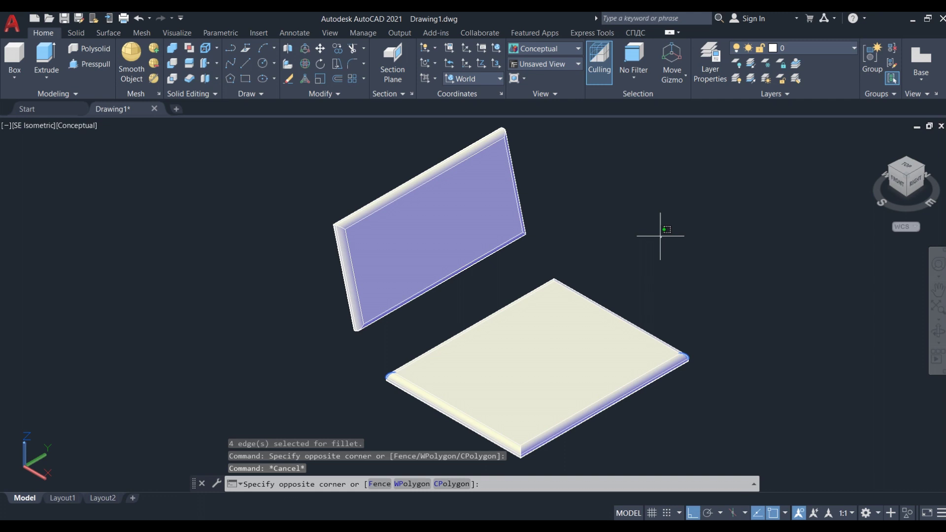
{"action": "left_click", "coordinate": [324, 399]}
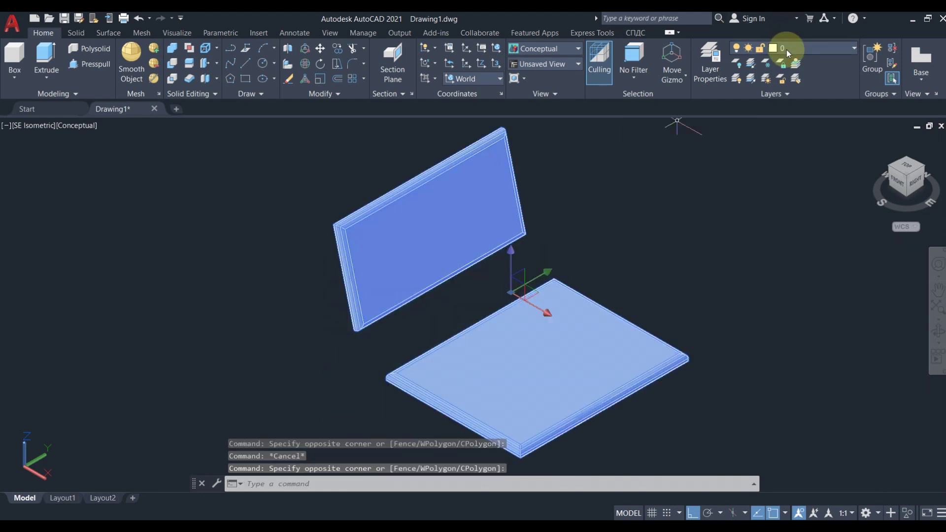
{"action": "left_click", "coordinate": [786, 50]}
{"action": "left_click", "coordinate": [794, 108]}
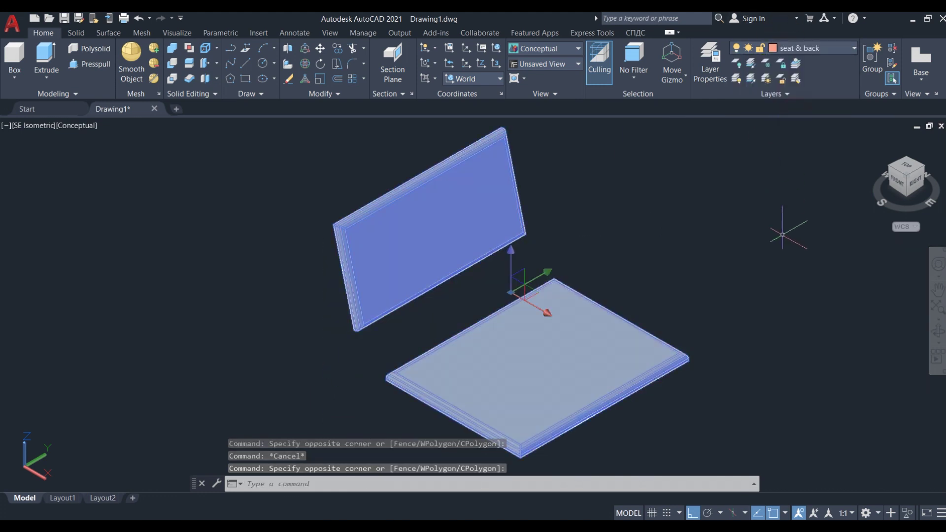
{"action": "key", "text": "Escape"}
{"action": "scroll", "coordinate": [549, 317], "scroll_direction": "down", "scroll_amount": 2}
{"action": "scroll", "coordinate": [549, 317], "scroll_direction": "down", "scroll_amount": 2}
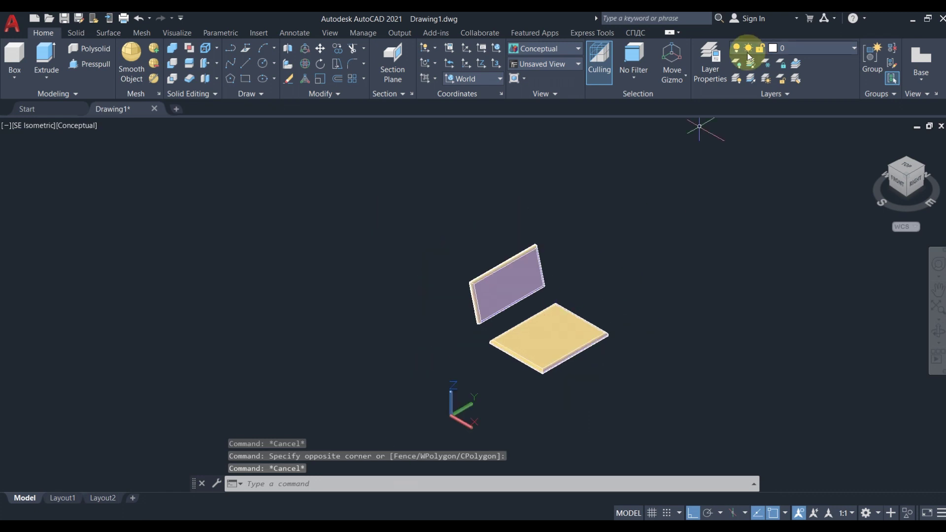
{"action": "left_click", "coordinate": [810, 52]}
{"action": "left_click", "coordinate": [737, 76]}
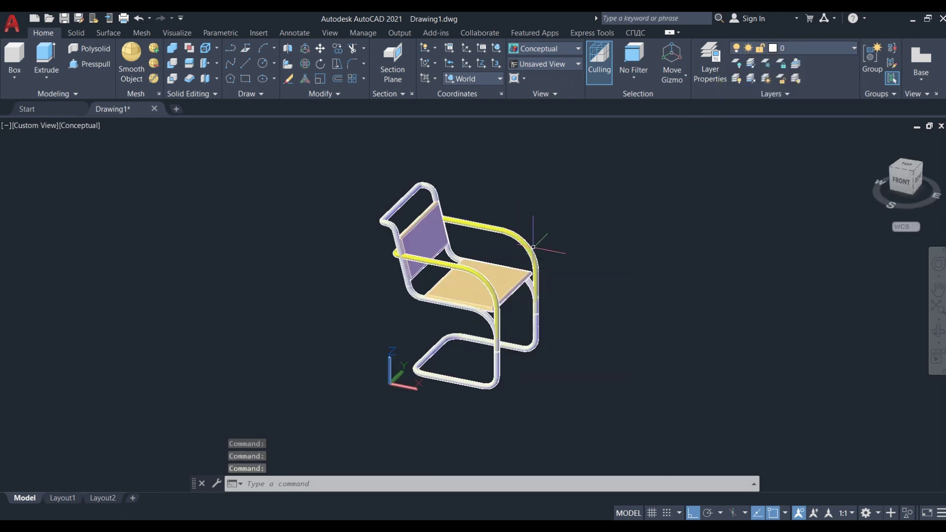
{"action": "scroll", "coordinate": [583, 261], "scroll_direction": "up", "scroll_amount": 3}
{"action": "scroll", "coordinate": [554, 253], "scroll_direction": "down", "scroll_amount": 2}
Step: Change the viewport visual style from Conceptual to Realistic
{"action": "left_click", "coordinate": [91, 125]}
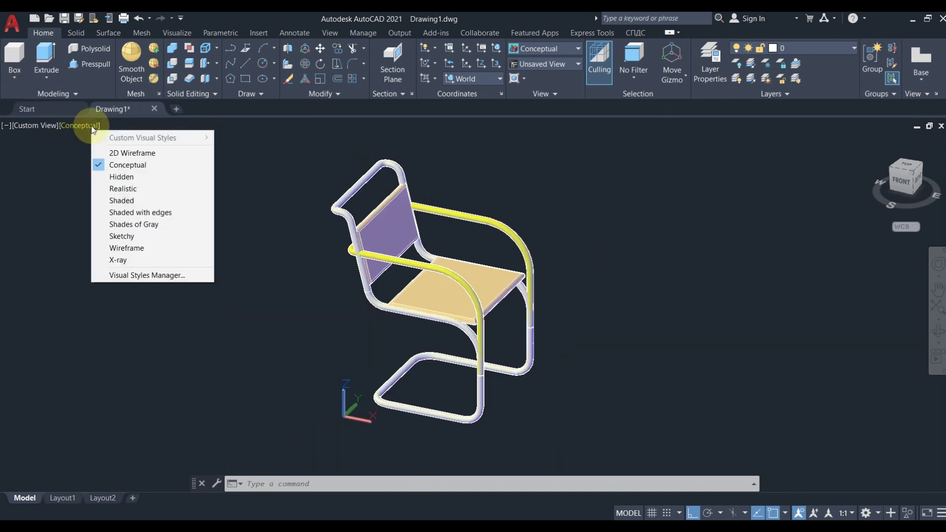
{"action": "left_click", "coordinate": [126, 188]}
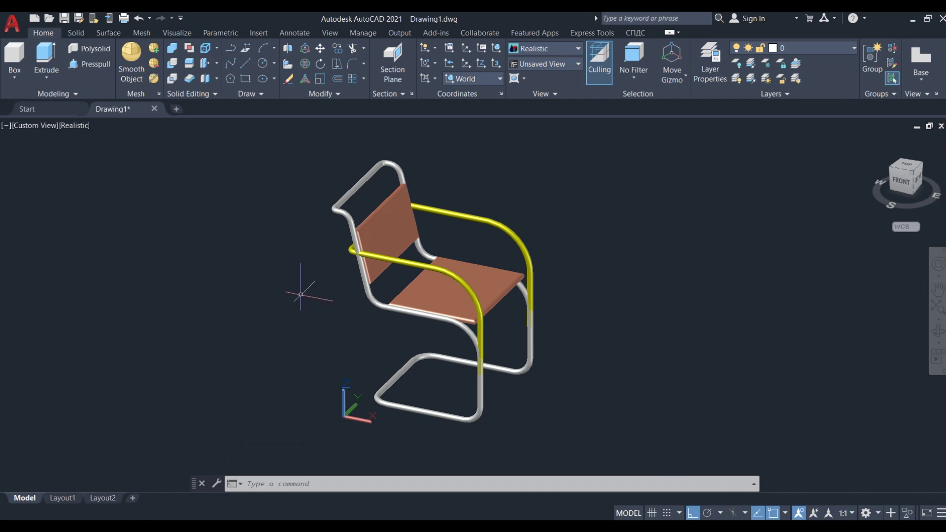
{"action": "middle_click_drag", "start_coordinate": [453, 428], "coordinate": [374, 413]}
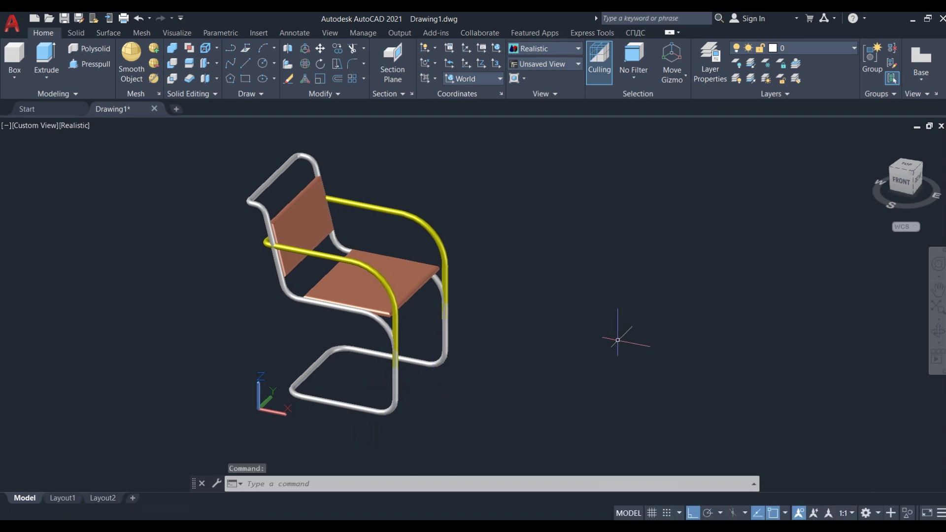
{"action": "mouse_move", "coordinate": [618, 340]}
{"action": "middle_mouse_down", "text": "shift"}
{"action": "mouse_move", "coordinate": [554, 382]}
{"action": "mouse_move", "coordinate": [408, 411]}
{"action": "middle_mouse_up", "text": "shift"}
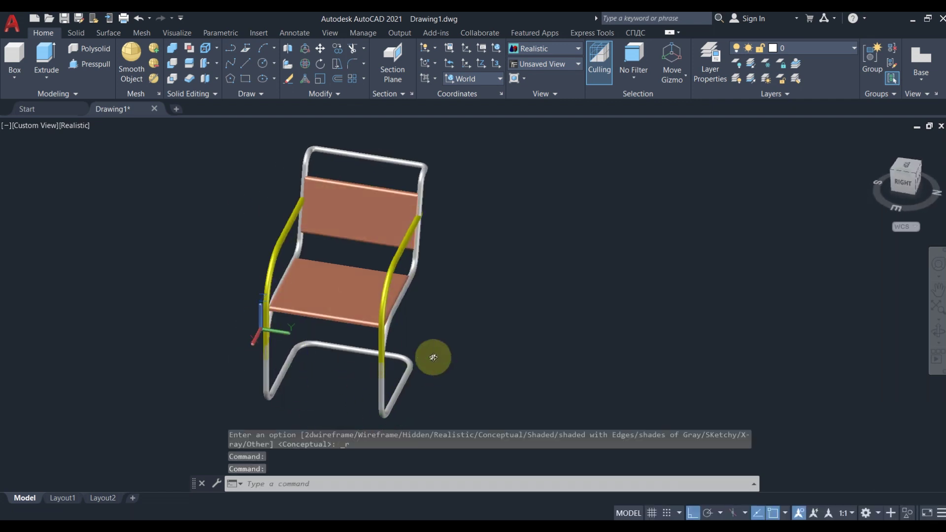
{"action": "mouse_move", "coordinate": [433, 358]}
{"action": "middle_mouse_down", "text": "shift"}
{"action": "mouse_move", "coordinate": [249, 302]}
{"action": "mouse_move", "coordinate": [186, 232]}
{"action": "mouse_move", "coordinate": [296, 309]}
{"action": "mouse_move", "coordinate": [511, 340]}
{"action": "mouse_move", "coordinate": [548, 364]}
{"action": "middle_mouse_up", "text": "shift"}
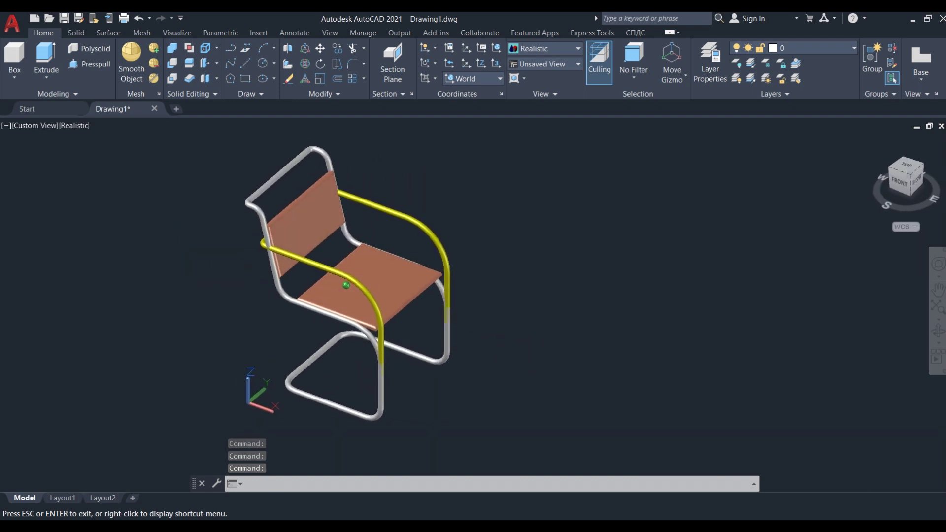
{"action": "scroll", "coordinate": [196, 296], "scroll_direction": "up", "scroll_amount": 1}
{"action": "scroll", "coordinate": [258, 333], "scroll_direction": "up", "scroll_amount": 1}
{"action": "scroll", "coordinate": [259, 333], "scroll_direction": "down", "scroll_amount": 2}
{"action": "scroll", "coordinate": [444, 303], "scroll_direction": "up", "scroll_amount": 2}
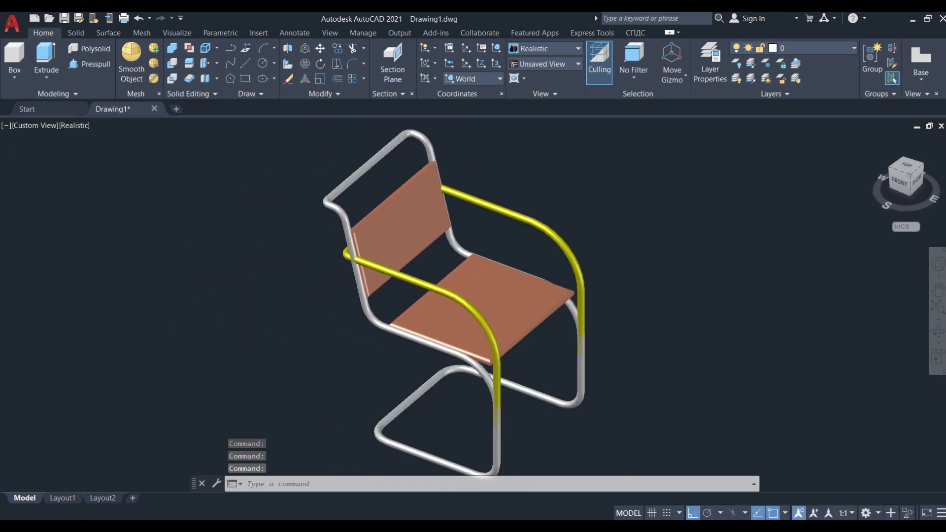
{"action": "middle_click_drag", "start_coordinate": [257, 327], "coordinate": [250, 320]}
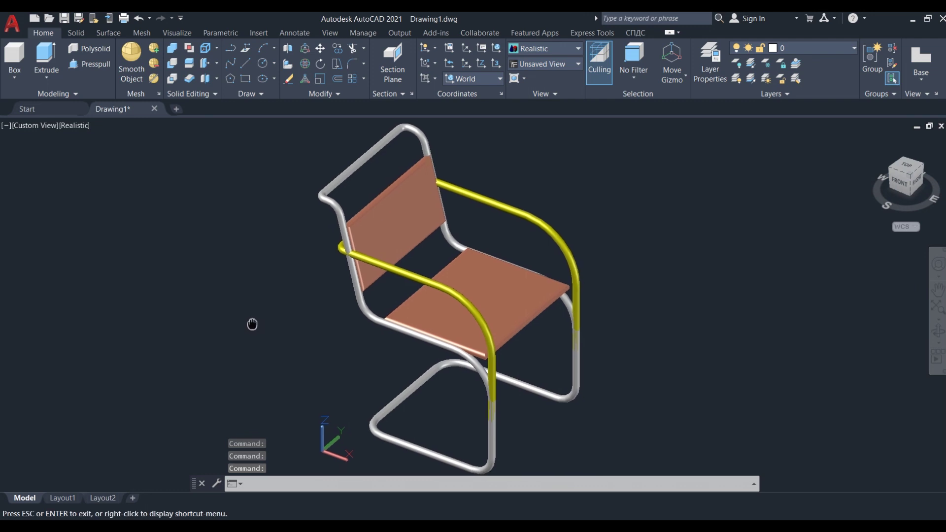